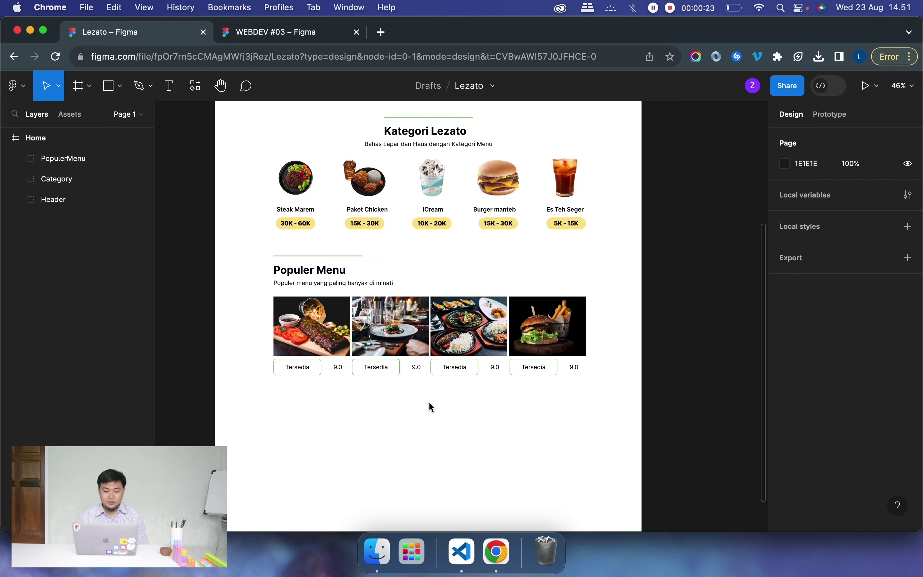
Open the Ekskul 03 - Asset Design folder in Finder alongside the Figma browser.
{"action": "scroll", "coordinate": [420, 405], "scroll_direction": "up", "scroll_amount": 2}
{"action": "scroll", "coordinate": [429, 404], "scroll_direction": "up", "scroll_amount": 4}
{"action": "scroll", "coordinate": [431, 407], "scroll_direction": "up", "scroll_amount": 2}
{"action": "scroll", "coordinate": [431, 407], "scroll_direction": "down", "scroll_amount": 3}
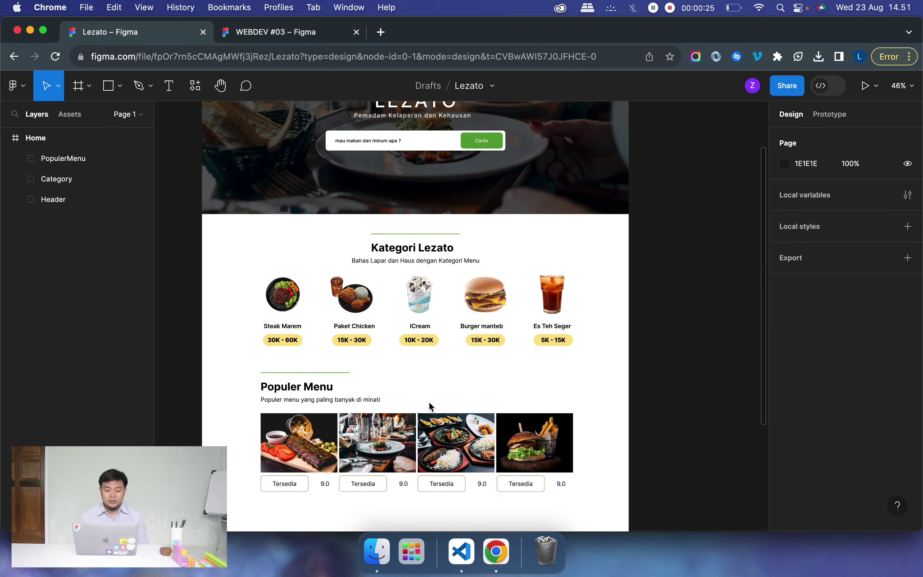
{"action": "scroll", "coordinate": [431, 407], "scroll_direction": "down", "scroll_amount": 3}
{"action": "scroll", "coordinate": [431, 407], "scroll_direction": "down", "scroll_amount": 3}
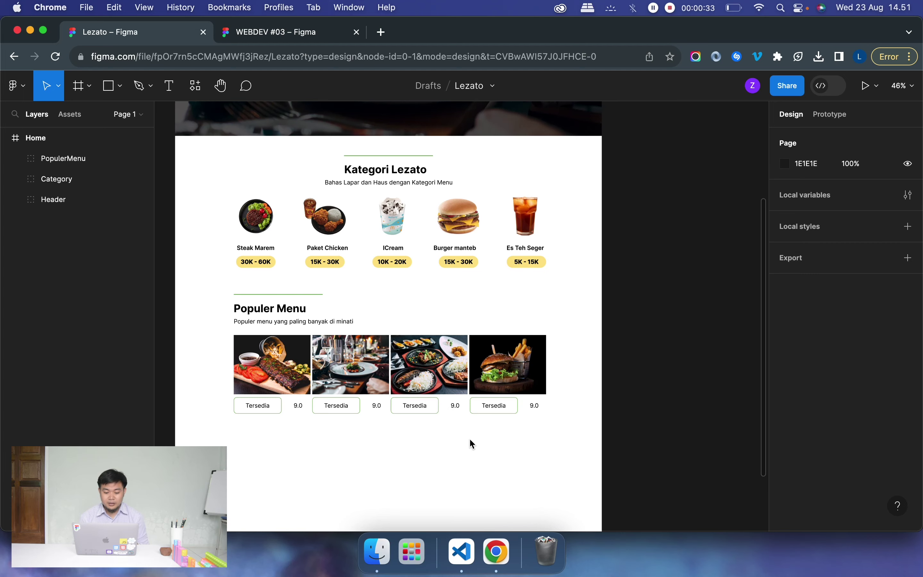
{"action": "scroll", "coordinate": [461, 436], "scroll_direction": "down", "scroll_amount": 3}
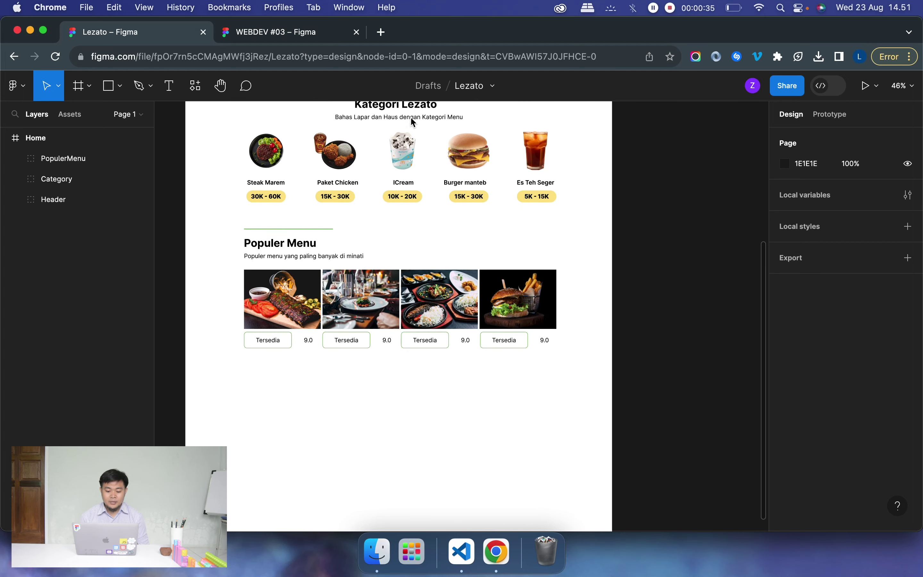
{"action": "left_click", "coordinate": [412, 549]}
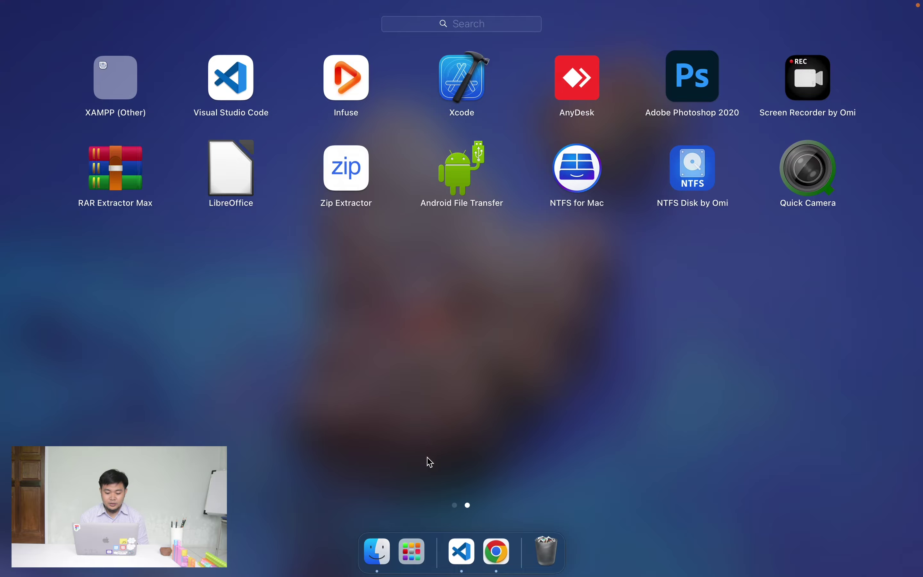
{"action": "left_click", "coordinate": [386, 548]}
{"action": "left_click", "coordinate": [502, 540]}
{"action": "key", "text": "super+Tab"}
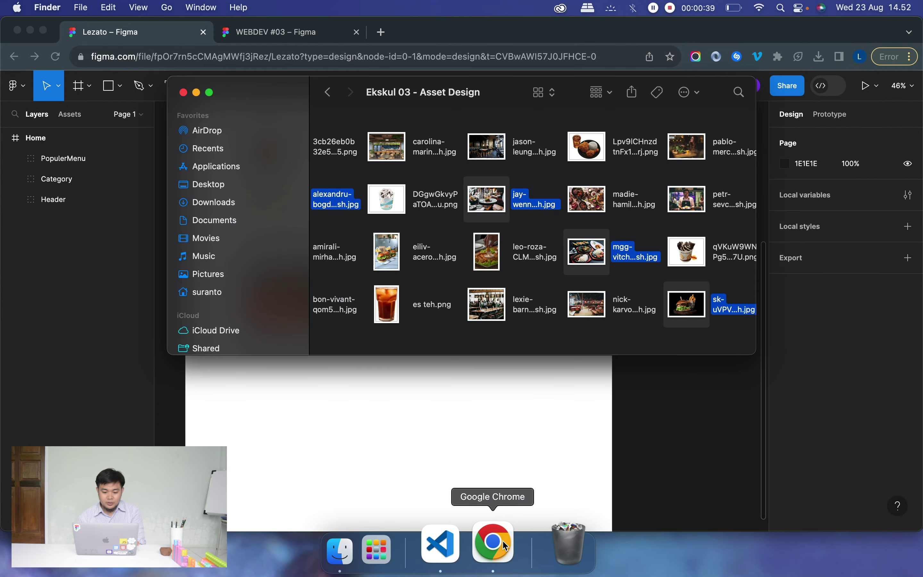
Drag the pablo-merchan photo of a woman eating onto the Figma canvas.
{"action": "scroll", "coordinate": [550, 306], "scroll_direction": "right", "scroll_amount": 3}
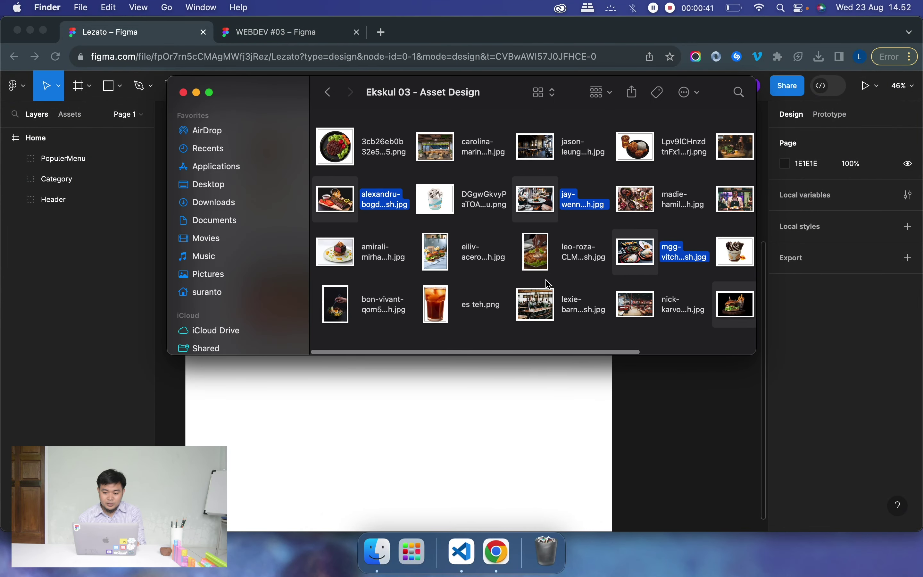
{"action": "left_click", "coordinate": [614, 150]}
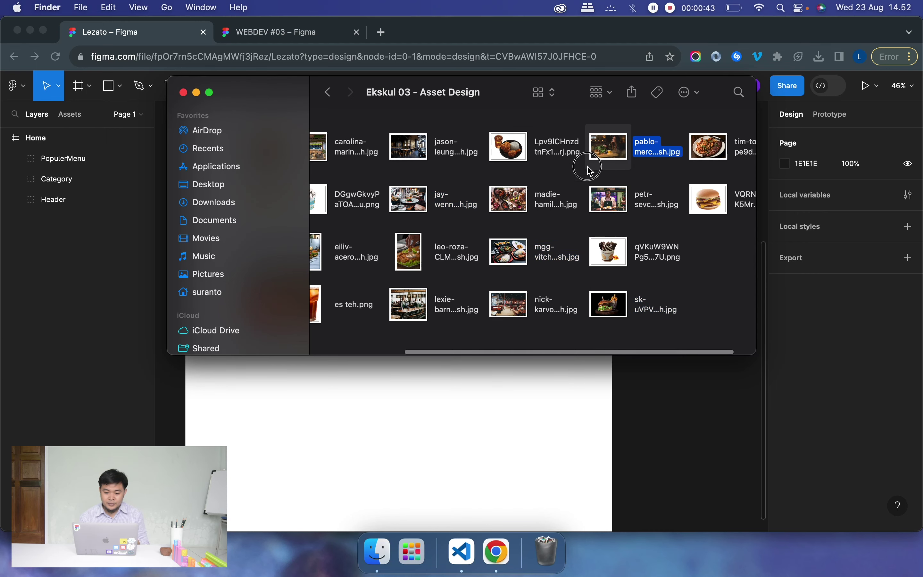
{"action": "left_click_drag", "start_coordinate": [608, 157], "coordinate": [343, 429]}
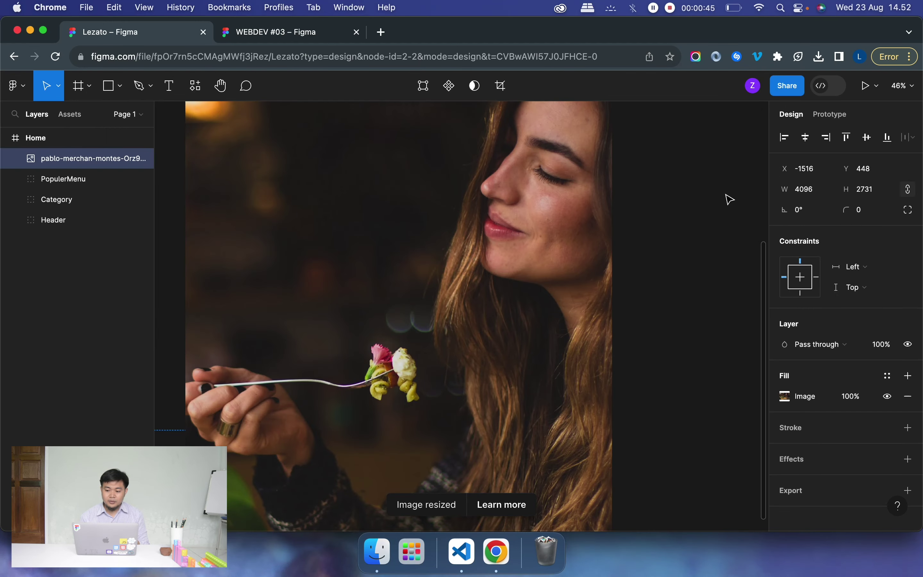
Set the photo width to 1000 and place it below the Populer Menu cards.
{"action": "left_click", "coordinate": [805, 189]}
{"action": "type", "text": "1000"}
{"action": "key", "text": "Return"}
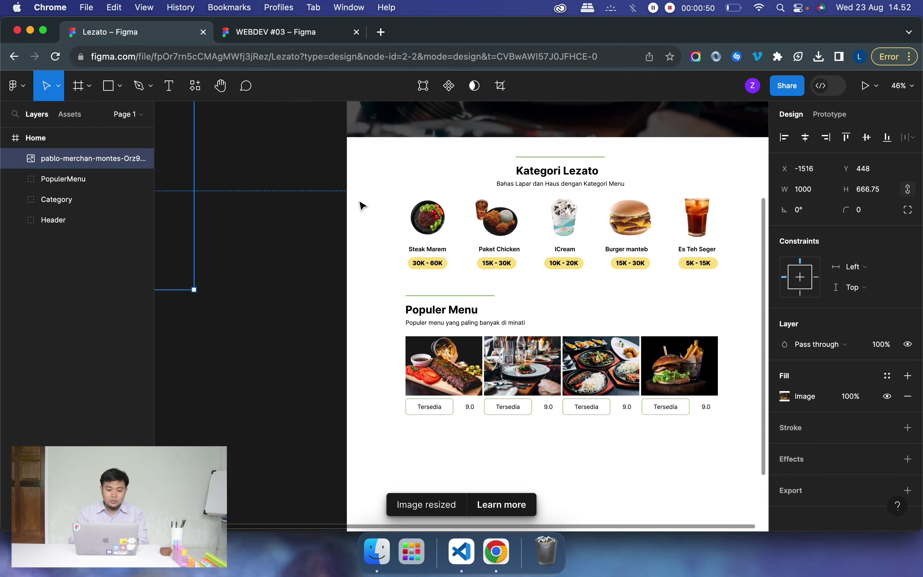
{"action": "mouse_move", "coordinate": [360, 204]}
{"action": "left_mouse_down"}
{"action": "mouse_move", "coordinate": [596, 388]}
{"action": "mouse_move", "coordinate": [603, 407]}
{"action": "left_mouse_up"}
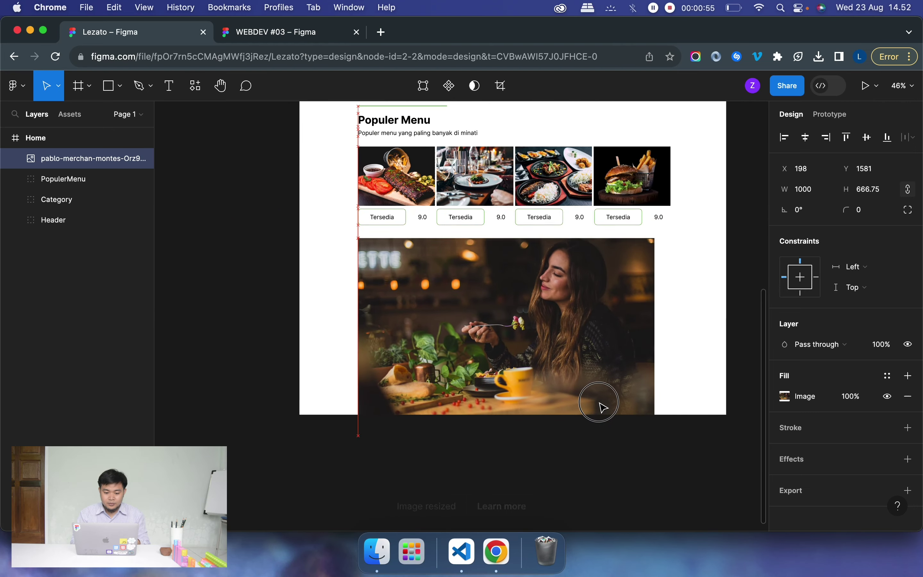
{"action": "left_click_drag", "start_coordinate": [655, 332], "coordinate": [672, 331]}
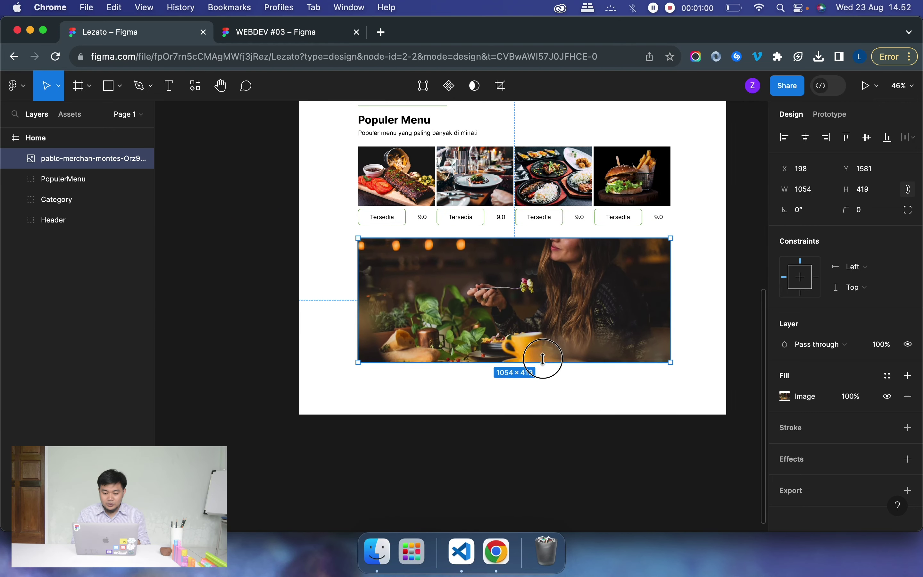
Resize the photo to 400 tall and 1054 wide, aligned with the menu row.
{"action": "left_click_drag", "start_coordinate": [549, 435], "coordinate": [542, 335]}
{"action": "scroll", "coordinate": [616, 303], "scroll_direction": "up", "scroll_amount": 1}
{"action": "left_click", "coordinate": [865, 190]}
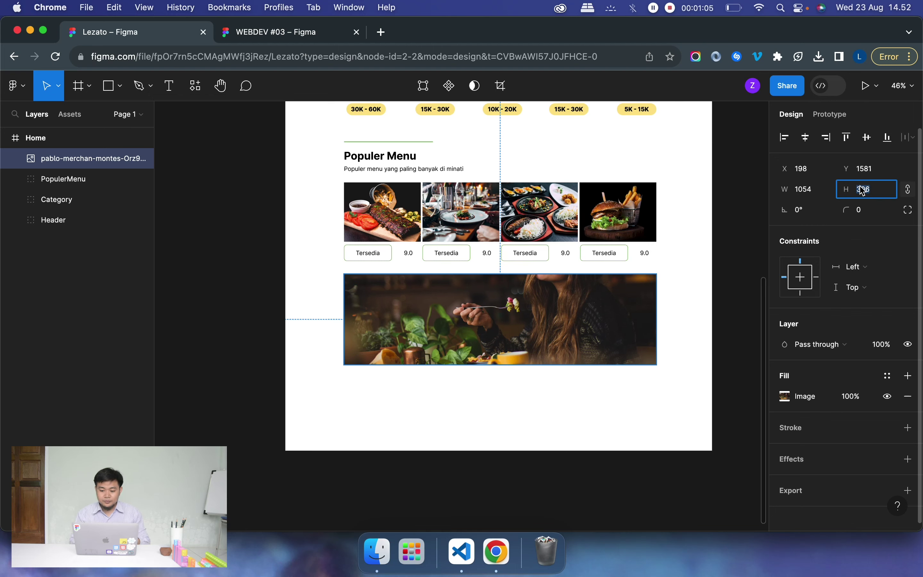
{"action": "type", "text": "400"}
{"action": "key", "text": "Return"}
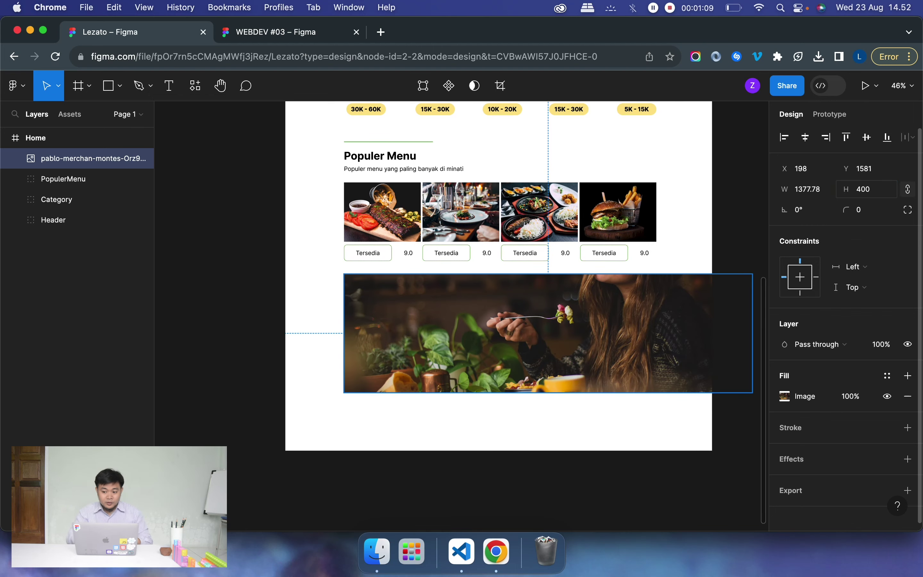
{"action": "left_click", "coordinate": [724, 332]}
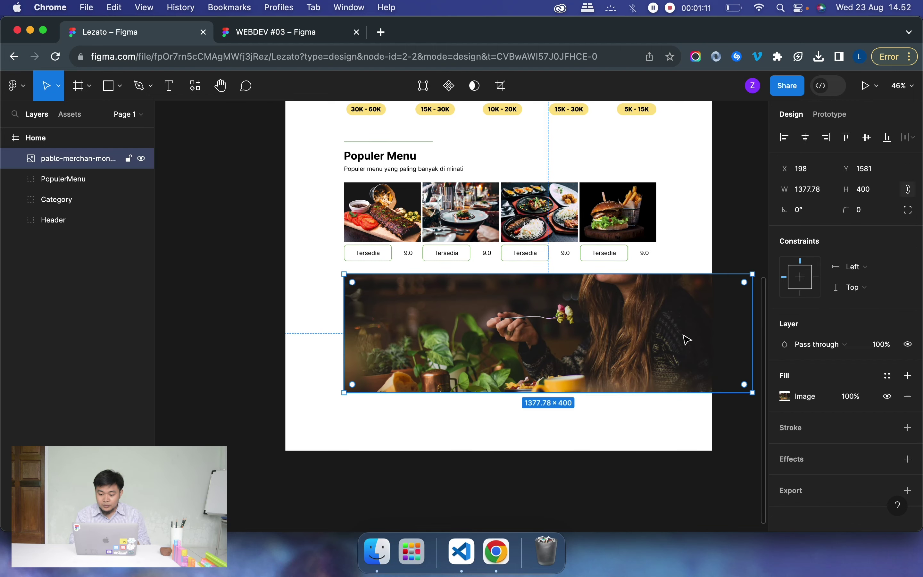
{"action": "left_click_drag", "start_coordinate": [747, 336], "coordinate": [657, 329]}
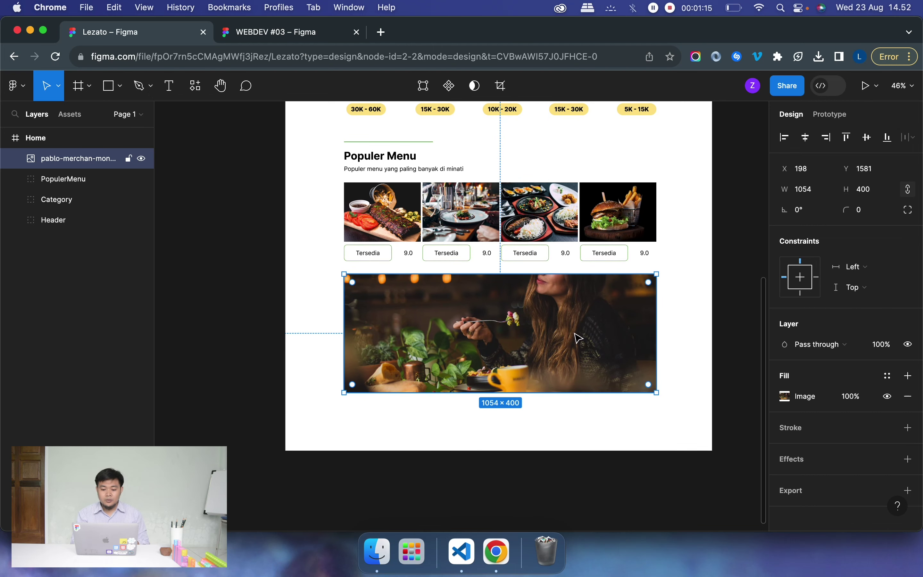
{"action": "left_click", "coordinate": [530, 425]}
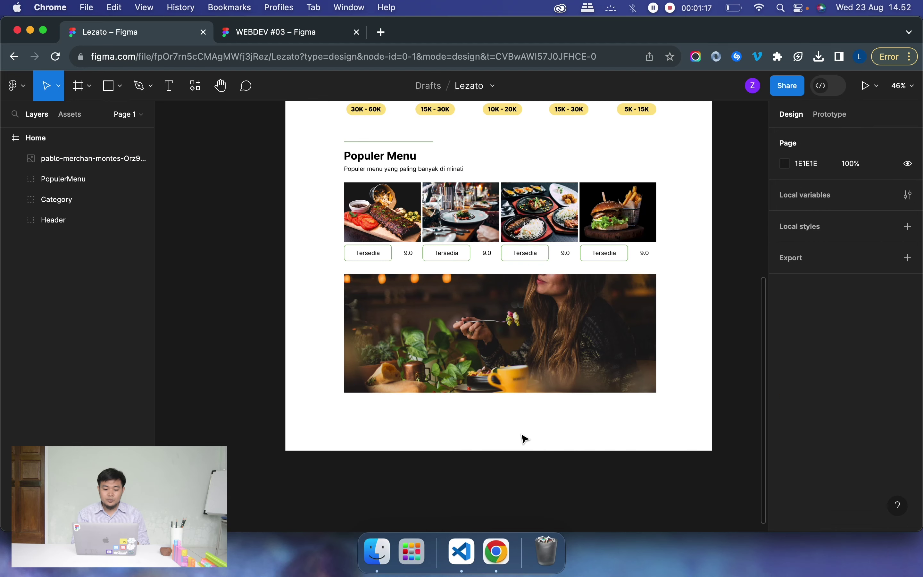
Type the left-aligned heading 'Tertarik kemitraan Lezato ?' onto the banner photo.
{"action": "scroll", "coordinate": [490, 348], "scroll_direction": "up", "scroll_amount": 3}
{"action": "scroll", "coordinate": [491, 350], "scroll_direction": "up", "scroll_amount": 2}
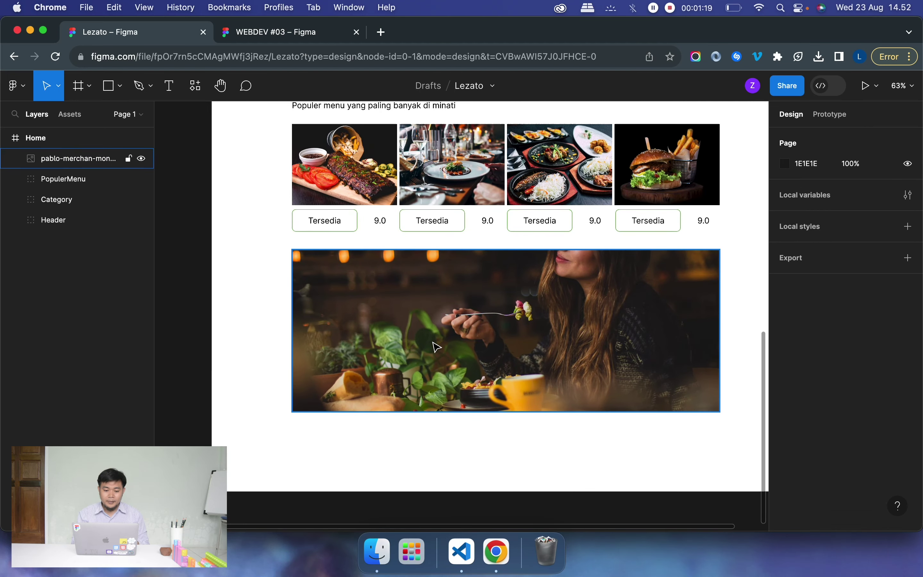
{"action": "scroll", "coordinate": [443, 350], "scroll_direction": "up", "scroll_amount": 1}
{"action": "scroll", "coordinate": [435, 350], "scroll_direction": "up", "scroll_amount": 3}
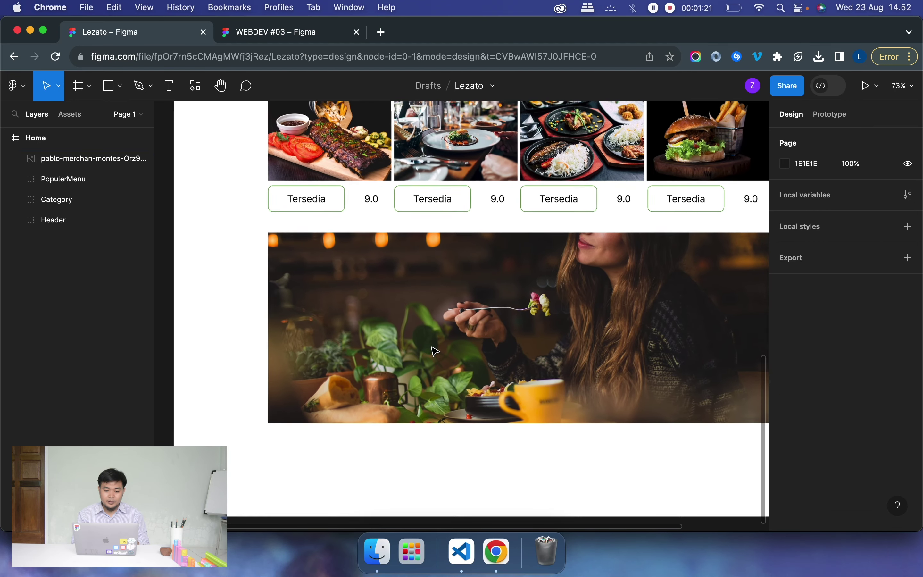
{"action": "left_click", "coordinate": [171, 86]}
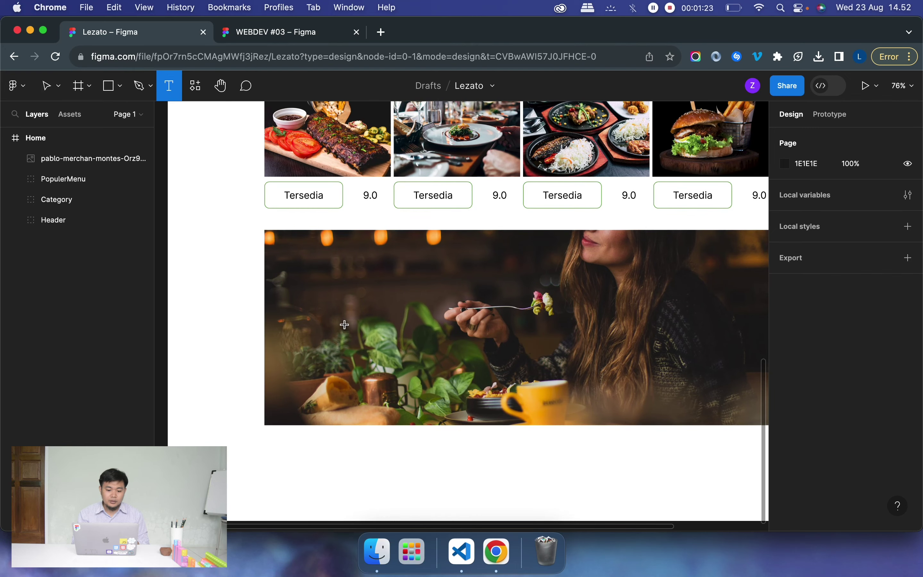
{"action": "left_click", "coordinate": [309, 269]}
{"action": "type", "text": "Te"}
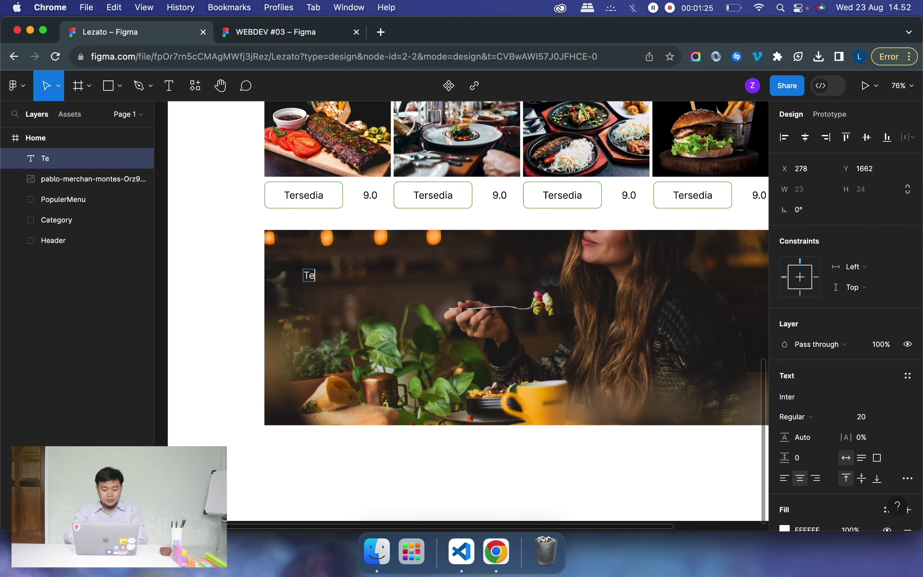
{"action": "type", "text": "rtarik"}
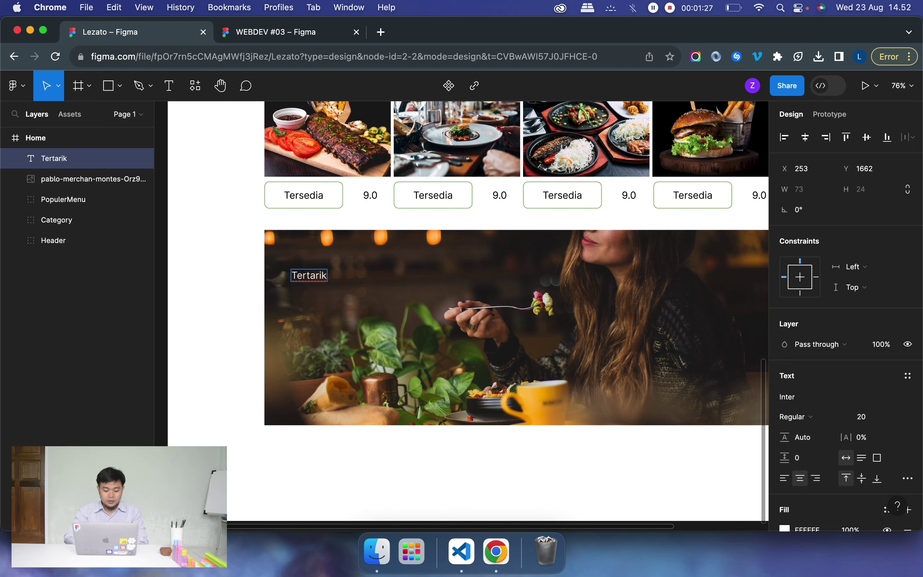
{"action": "type", "text": " dengan"}
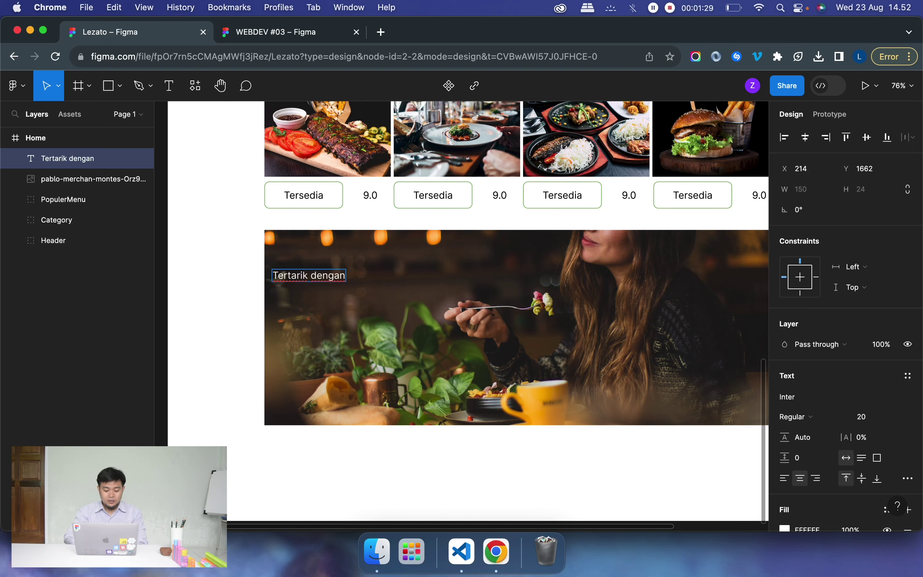
{"action": "type", "text": " Brand"}
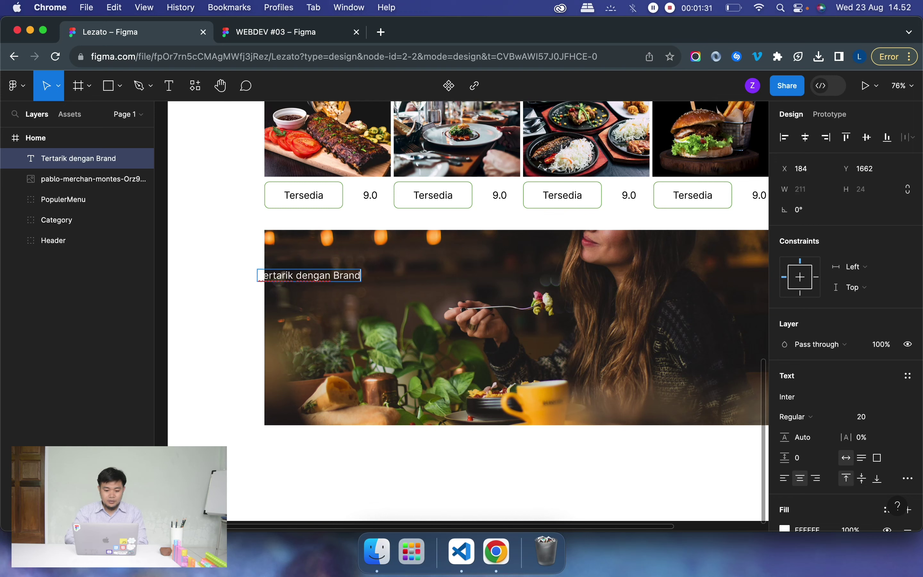
{"action": "key", "text": "BackSpace"}
{"action": "key", "text": "BackSpace"}
{"action": "key", "text": "BackSpace"}
{"action": "key", "text": "BackSpace"}
{"action": "key", "text": "BackSpace"}
{"action": "key", "text": "BackSpace"}
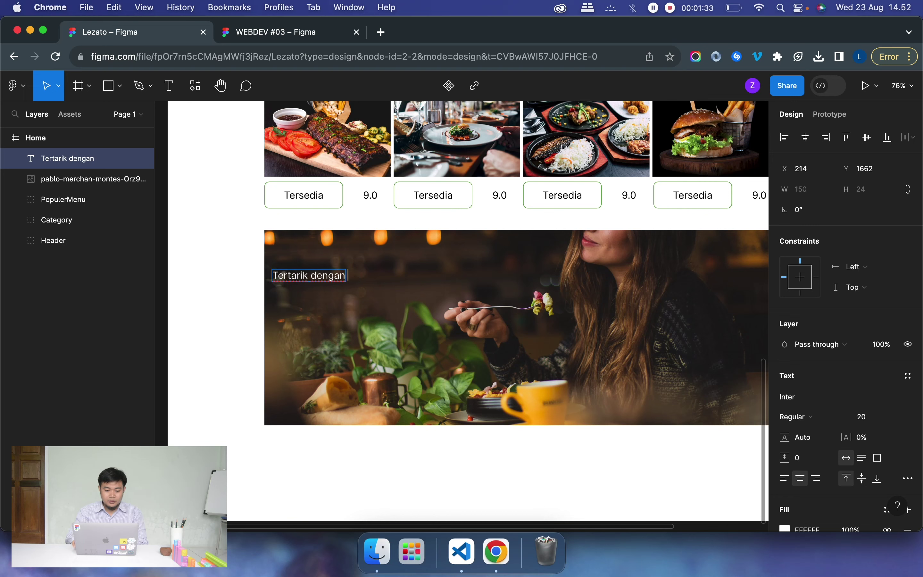
{"action": "key", "text": "BackSpace"}
{"action": "key", "text": "BackSpace"}
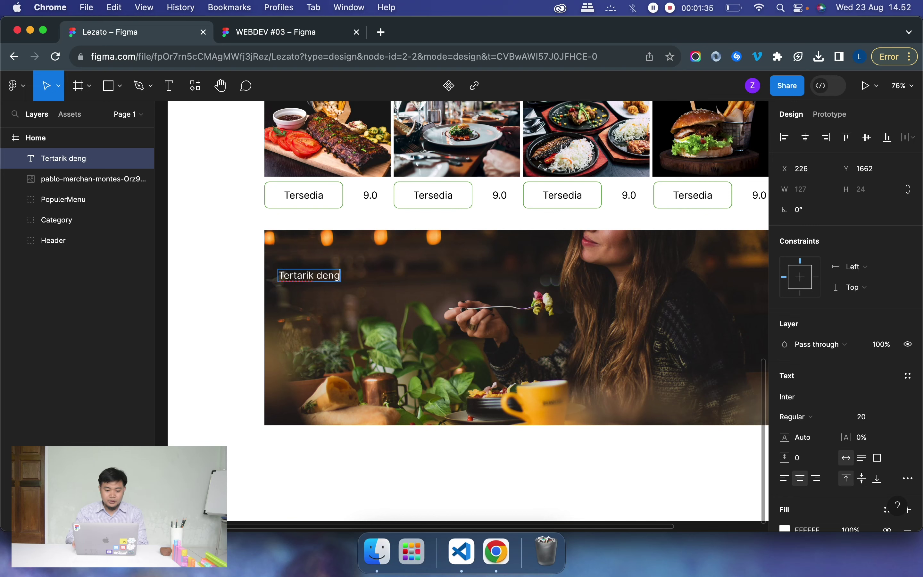
{"action": "key", "text": "BackSpace"}
{"action": "key", "text": "BackSpace"}
{"action": "key", "text": "BackSpace"}
{"action": "key", "text": "BackSpace"}
{"action": "type", "text": "kemi"}
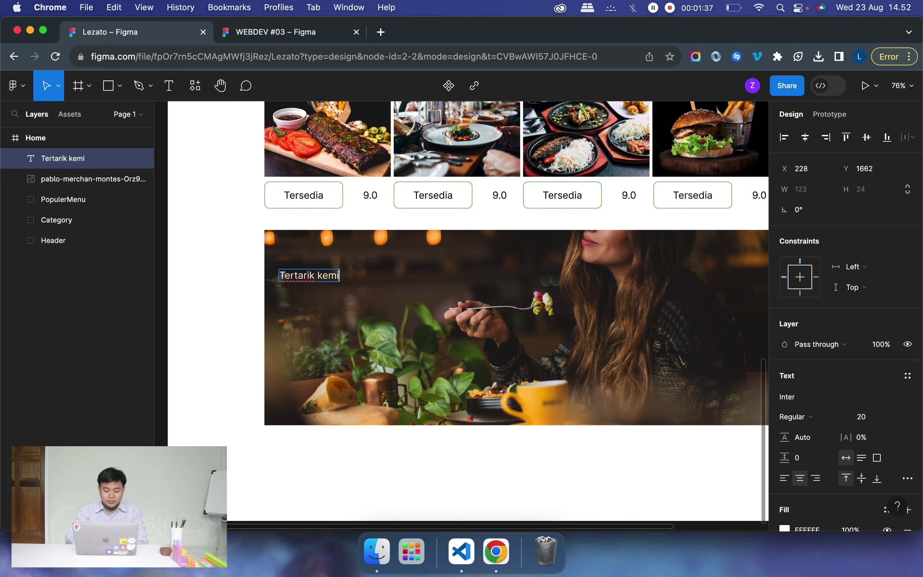
{"action": "type", "text": "traan "}
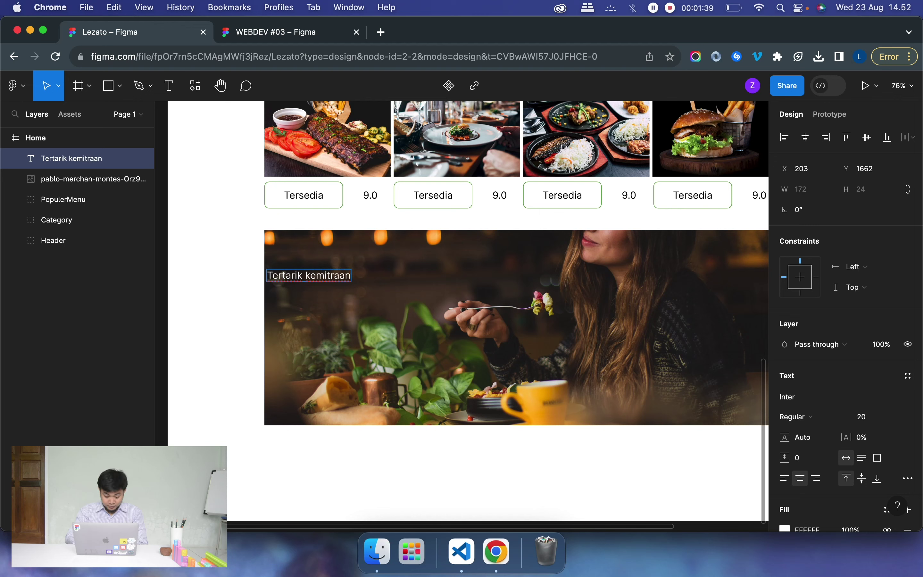
{"action": "type", "text": "Lezato"}
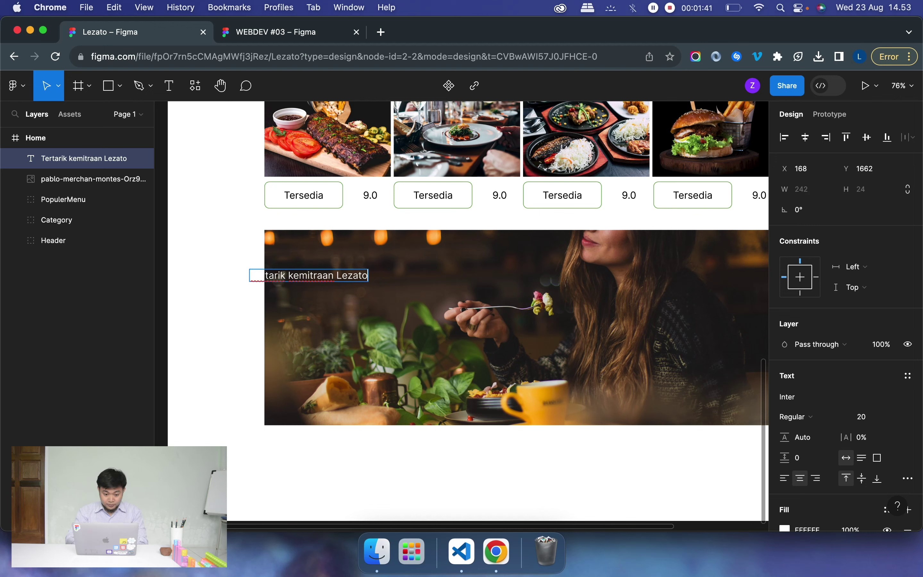
{"action": "type", "text": " ?"}
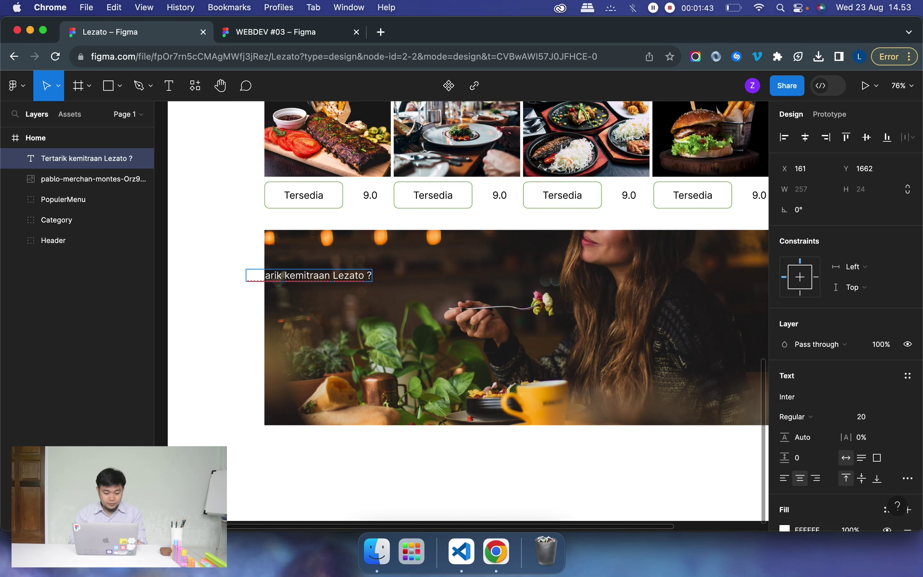
{"action": "key", "text": "super+a"}
{"action": "left_click", "coordinate": [788, 481]}
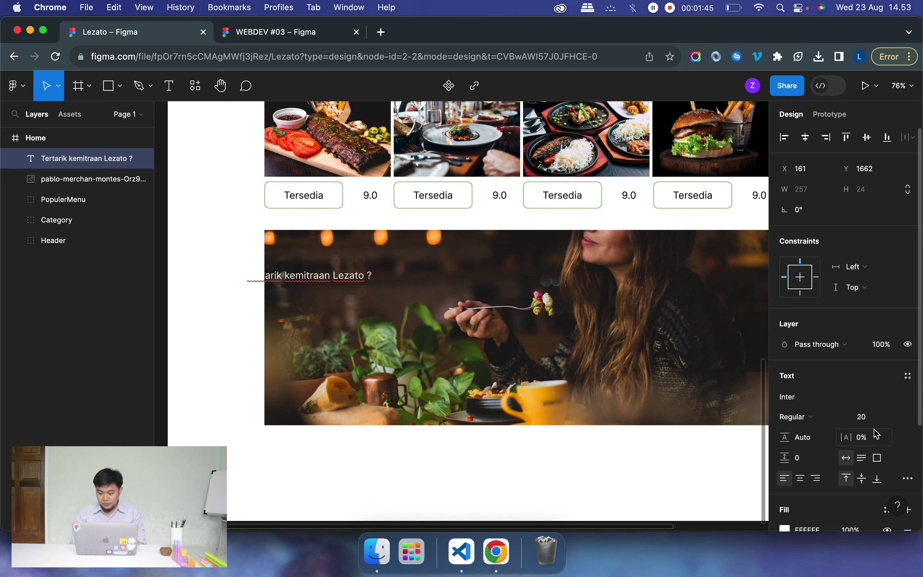
Make the heading Inter Semi Bold 32 and move it into the photo's upper left.
{"action": "left_click", "coordinate": [894, 417]}
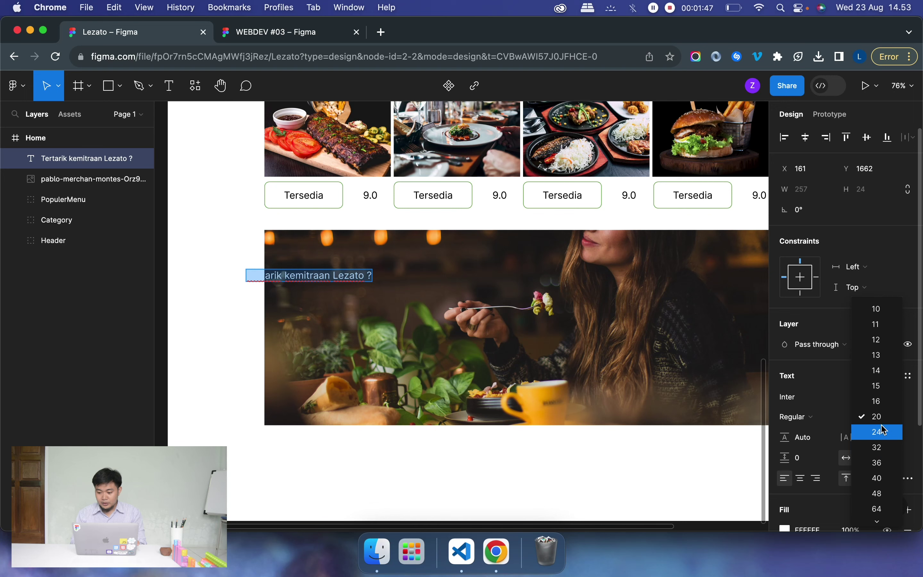
{"action": "left_click", "coordinate": [879, 448]}
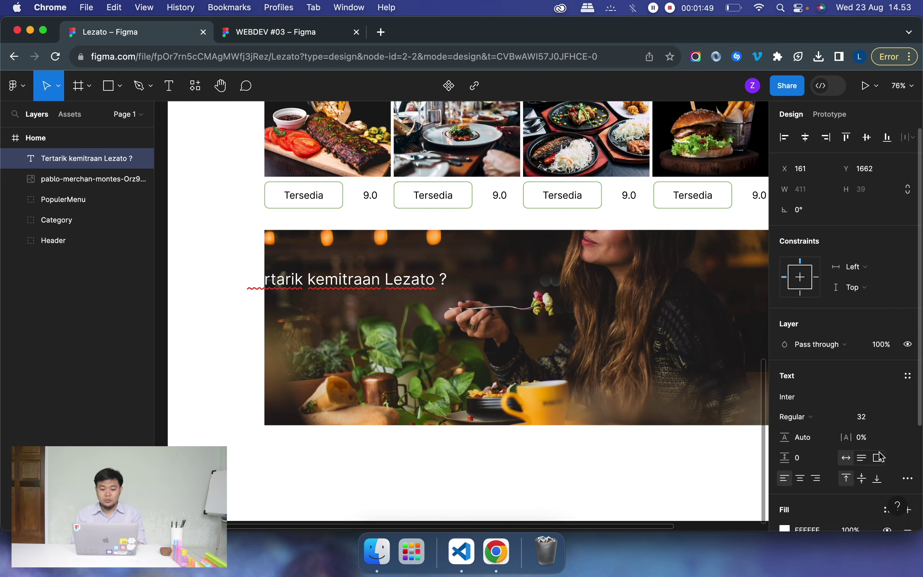
{"action": "left_click", "coordinate": [831, 417]}
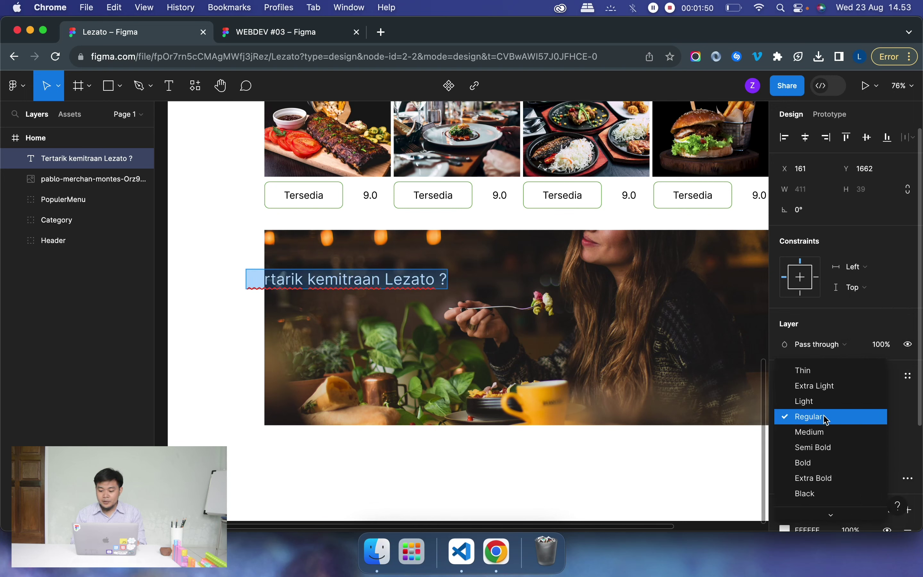
{"action": "left_click", "coordinate": [810, 451]}
{"action": "key", "text": "Escape"}
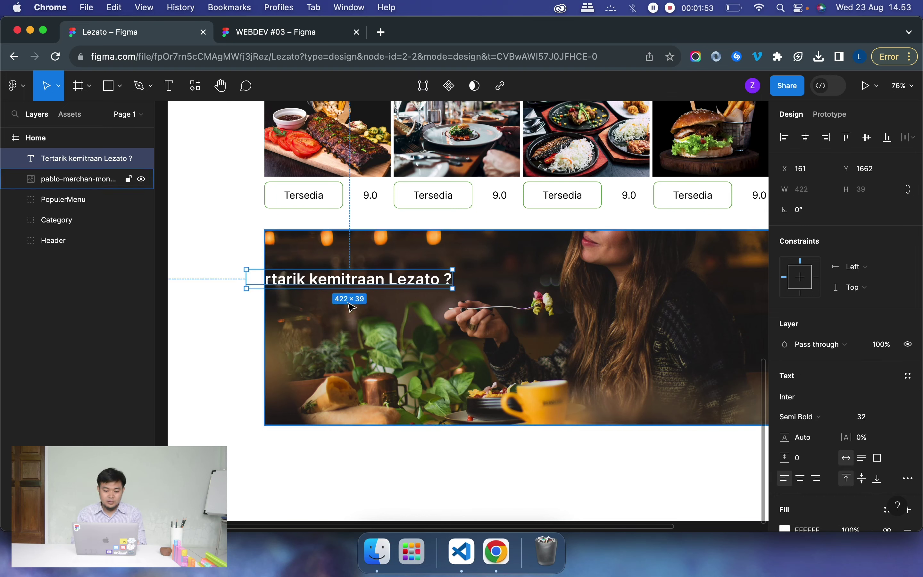
{"action": "left_click_drag", "start_coordinate": [303, 279], "coordinate": [351, 286]}
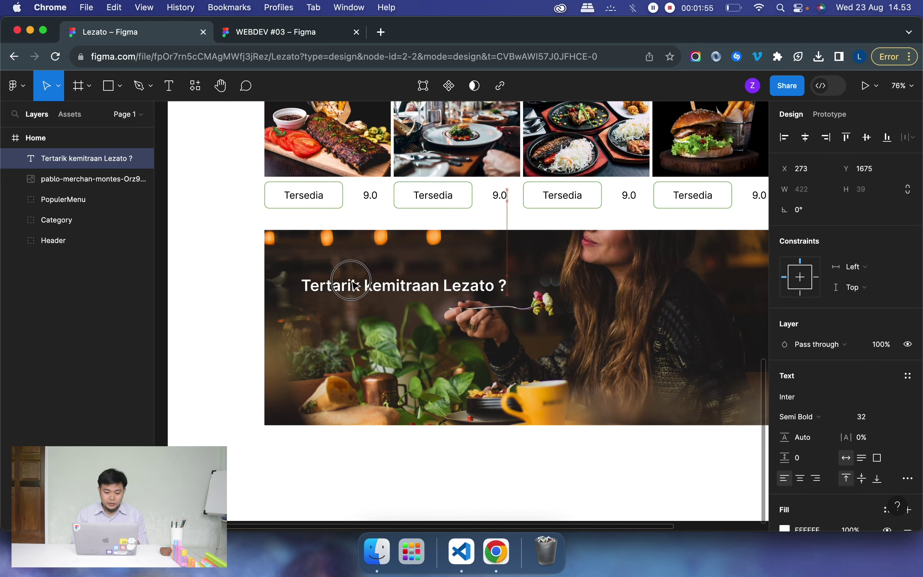
Type the subtitle 'Ayo join bersama lezato dan raup keuntungan' on the banner.
{"action": "key", "text": "t"}
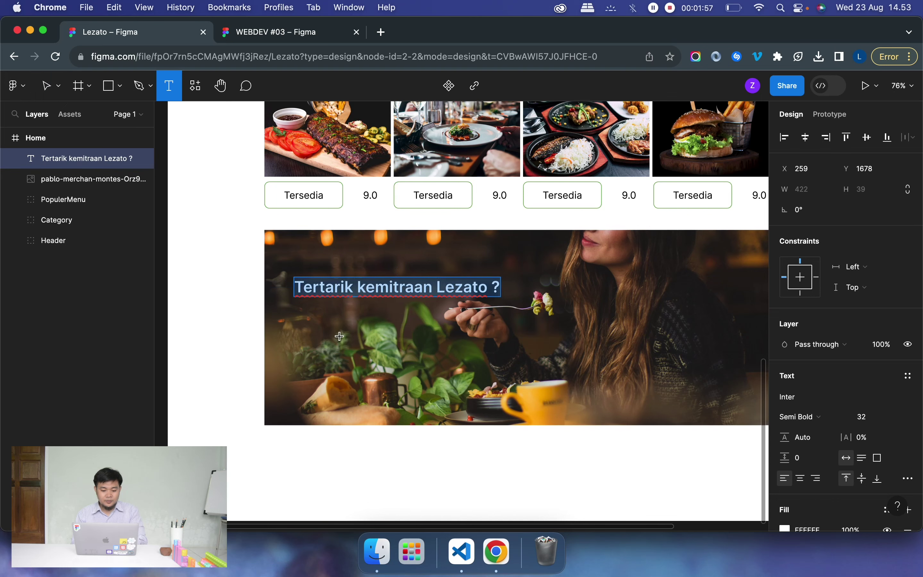
{"action": "left_click", "coordinate": [313, 324]}
{"action": "type", "text": "Ay"}
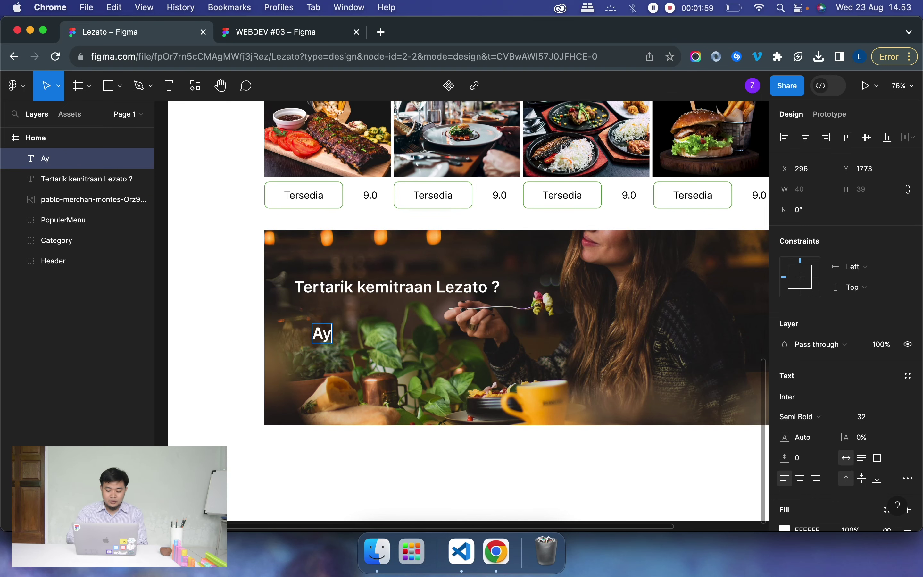
{"action": "type", "text": "o join be"}
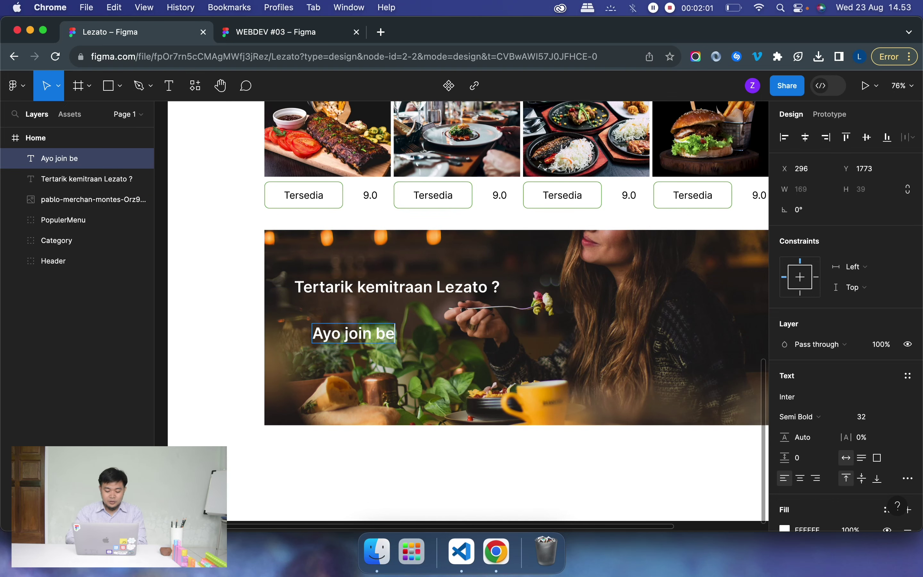
{"action": "type", "text": "rsama leza"}
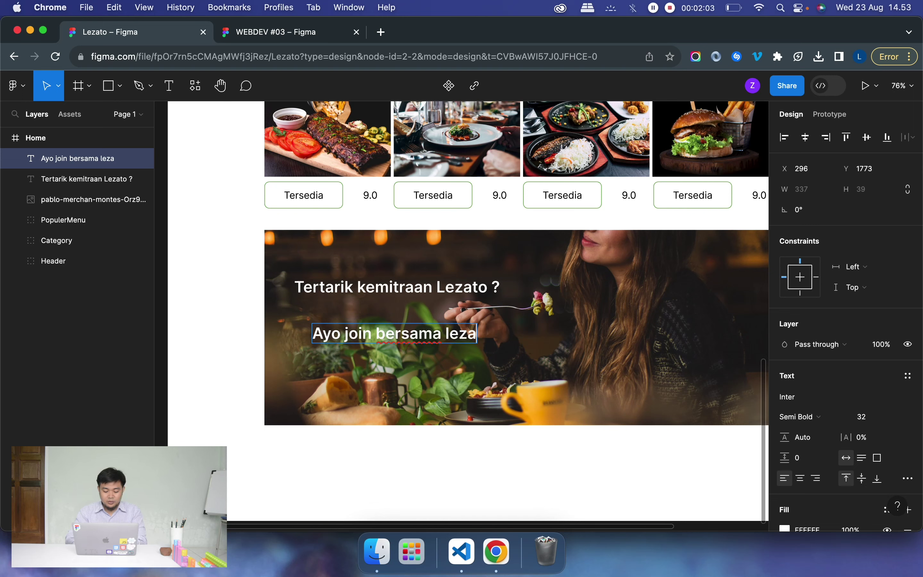
{"action": "type", "text": "to dan rau"}
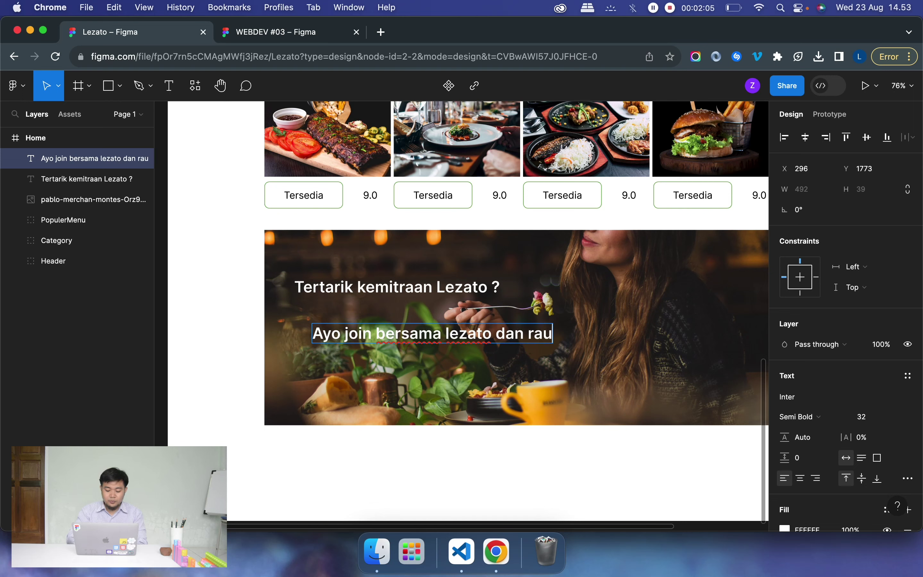
{"action": "type", "text": "p keunt"}
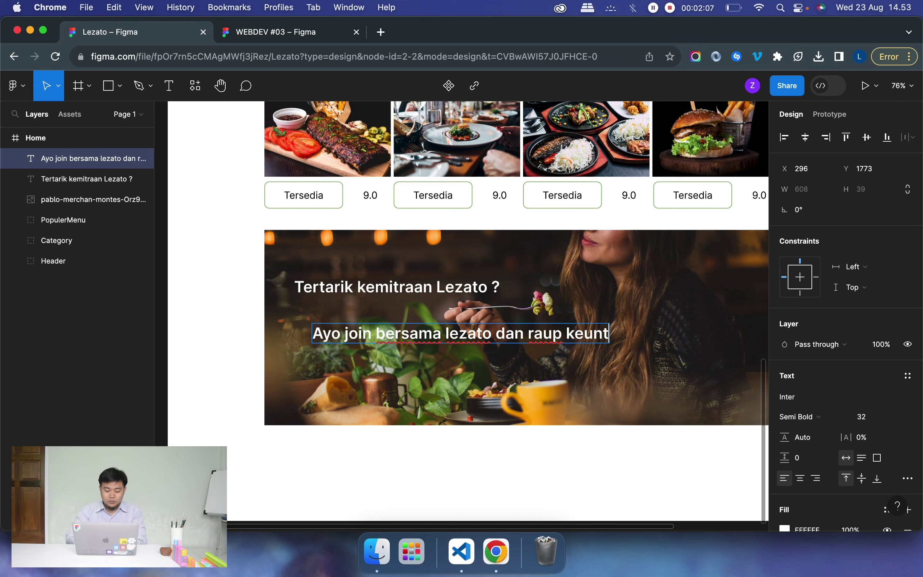
{"action": "type", "text": "ungan"}
{"action": "key", "text": "super+a"}
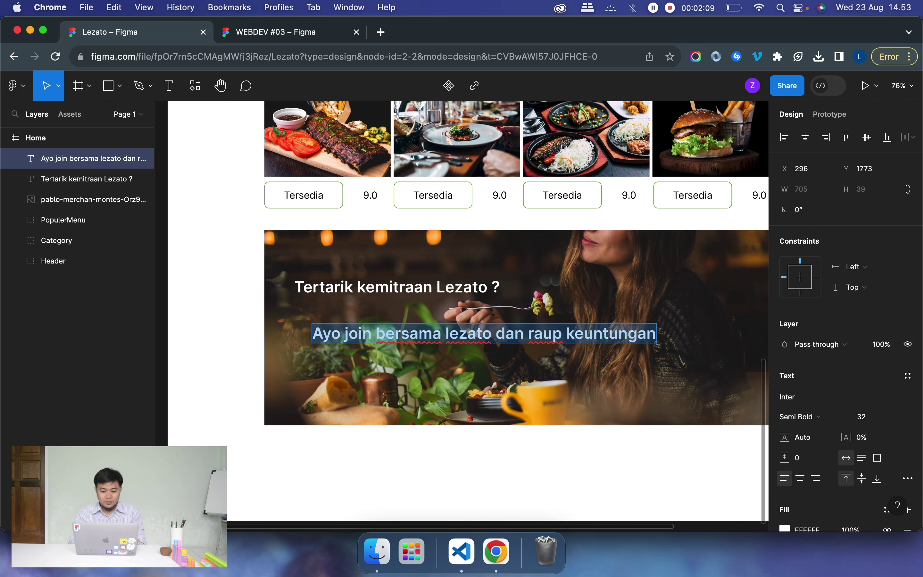
Set the subtitle to Regular weight, size 20, and place it under the heading.
{"action": "left_click", "coordinate": [890, 418]}
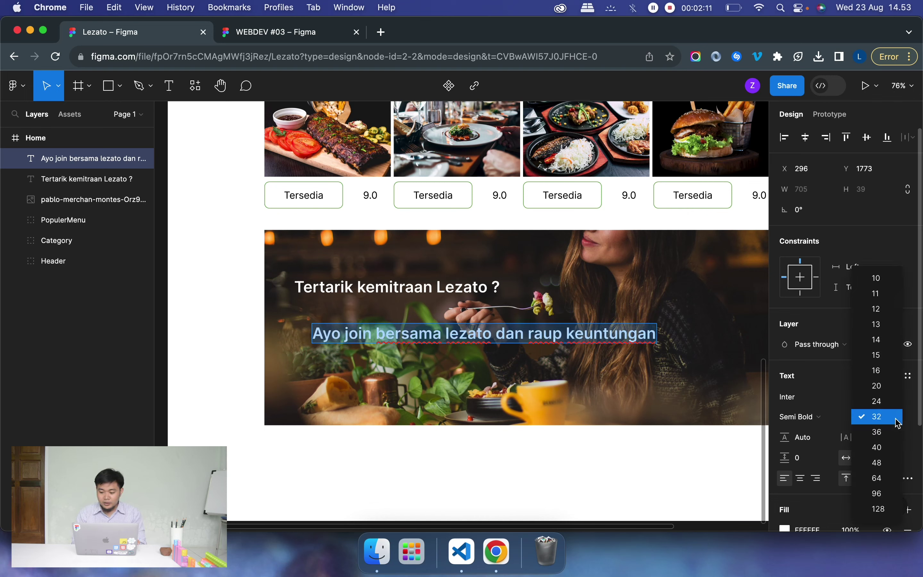
{"action": "left_click", "coordinate": [885, 401]}
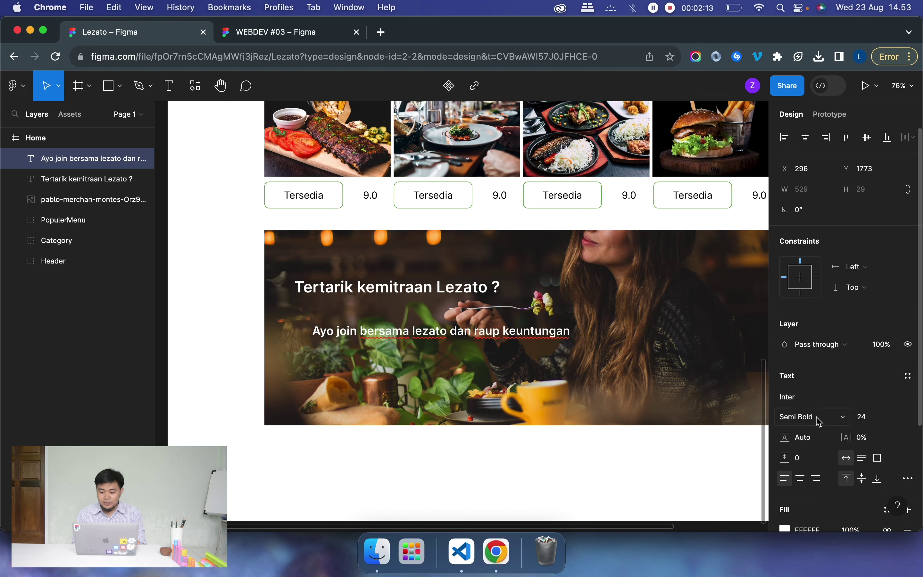
{"action": "left_click", "coordinate": [818, 419]}
{"action": "left_click", "coordinate": [812, 387]}
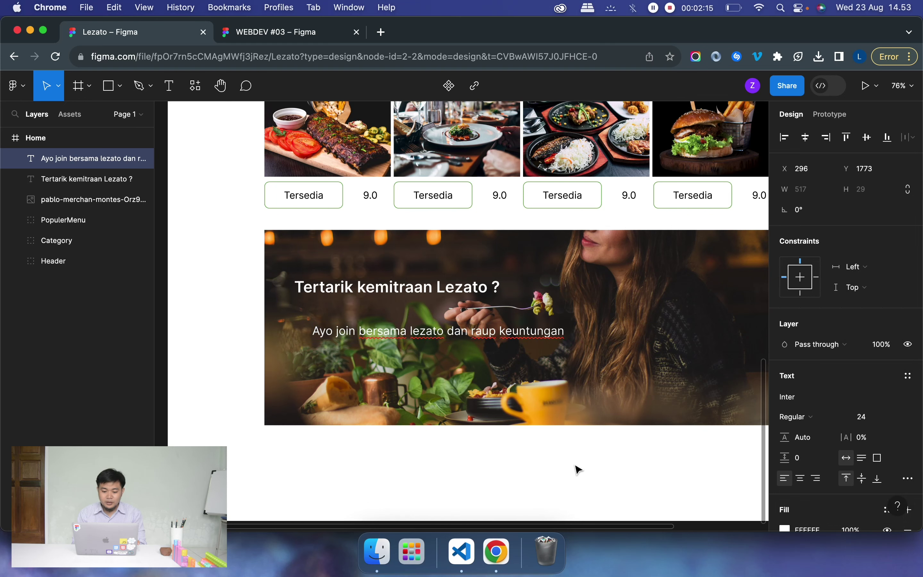
{"action": "left_click", "coordinate": [897, 417]}
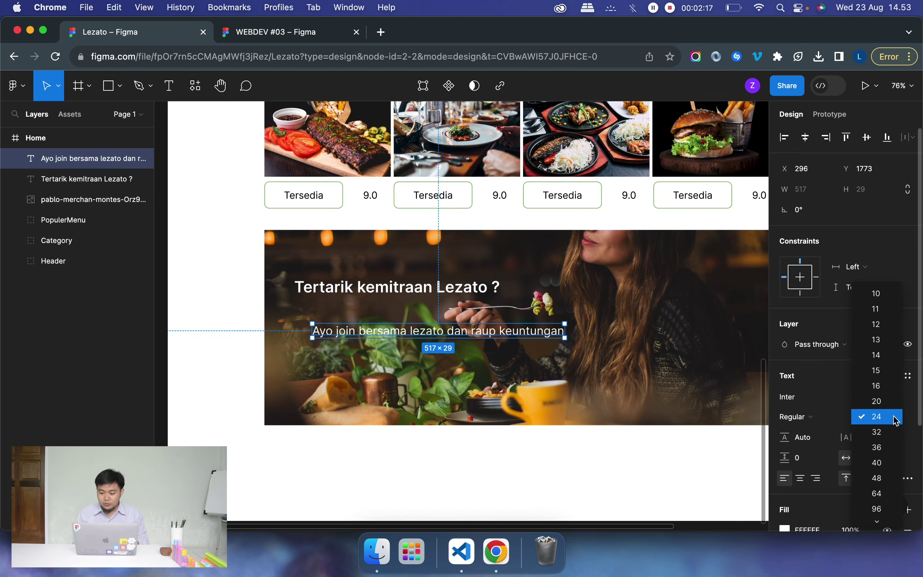
{"action": "left_click", "coordinate": [879, 402]}
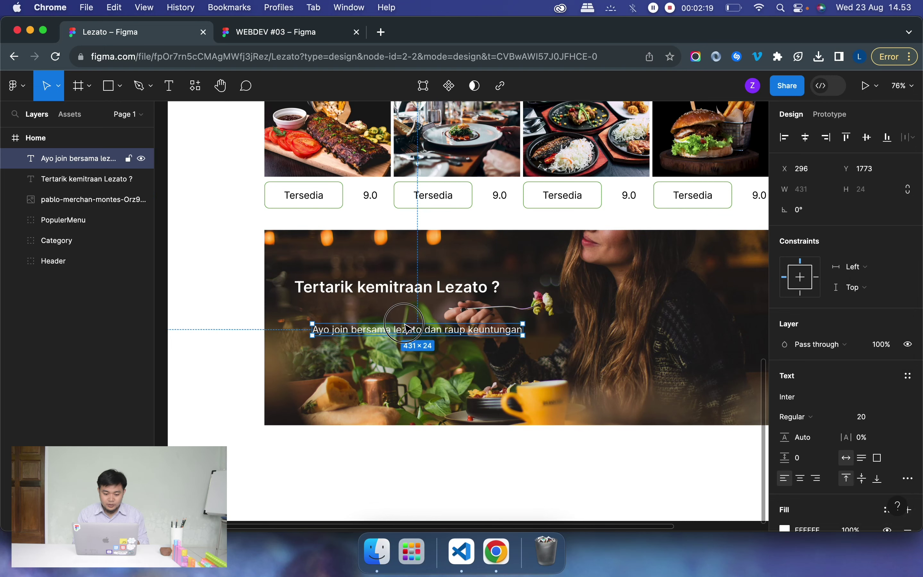
{"action": "left_click_drag", "start_coordinate": [415, 335], "coordinate": [396, 315]}
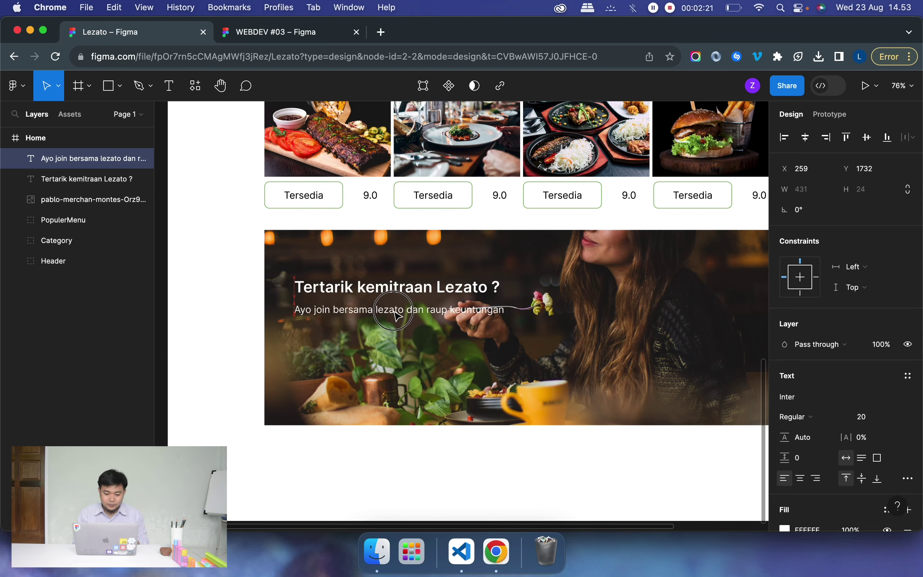
{"action": "left_click", "coordinate": [387, 484]}
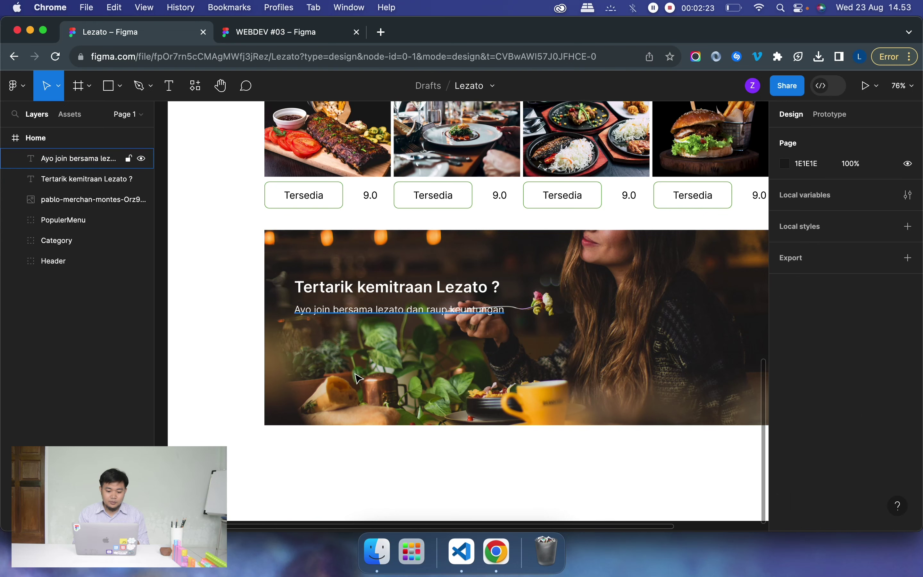
Draw a rectangle below the subtitle for the button.
{"action": "left_click", "coordinate": [119, 87]}
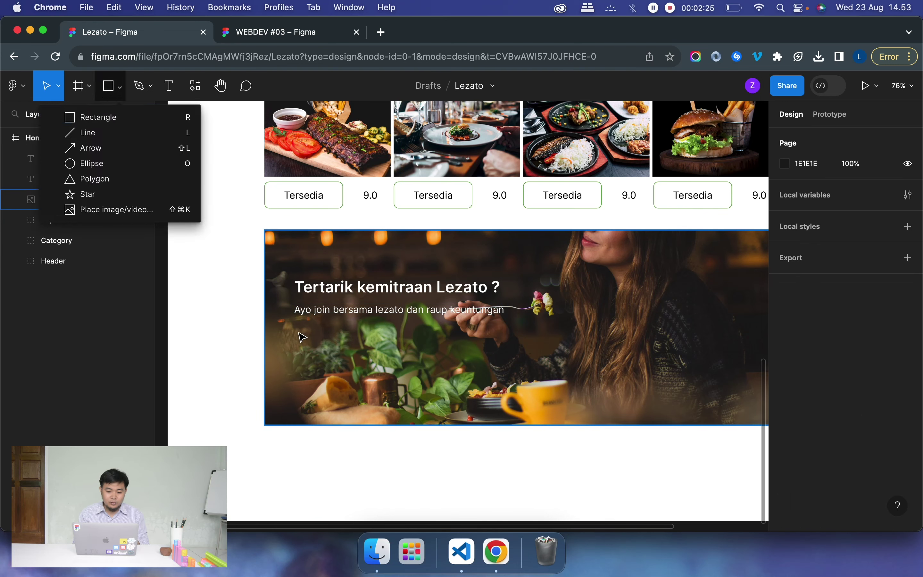
{"action": "left_click", "coordinate": [111, 117]}
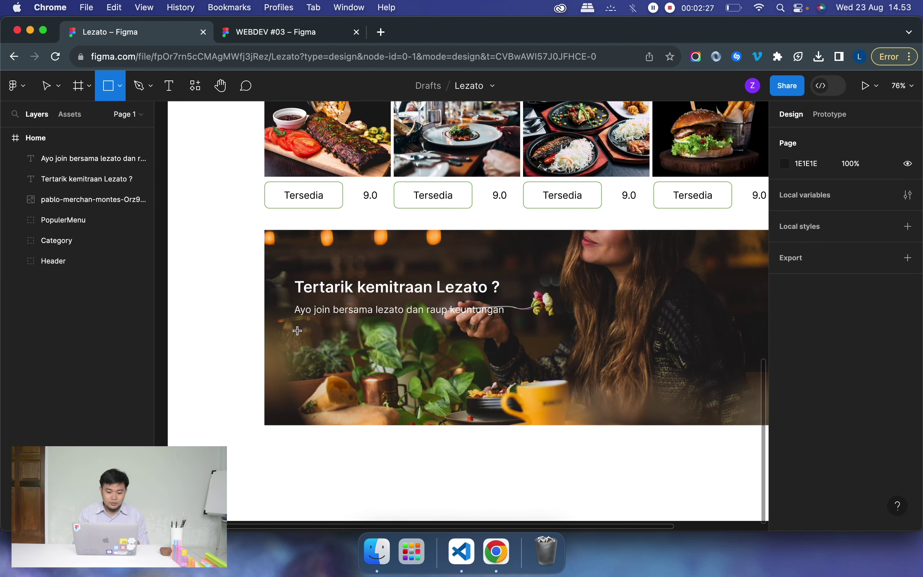
{"action": "left_click_drag", "start_coordinate": [298, 330], "coordinate": [442, 369]}
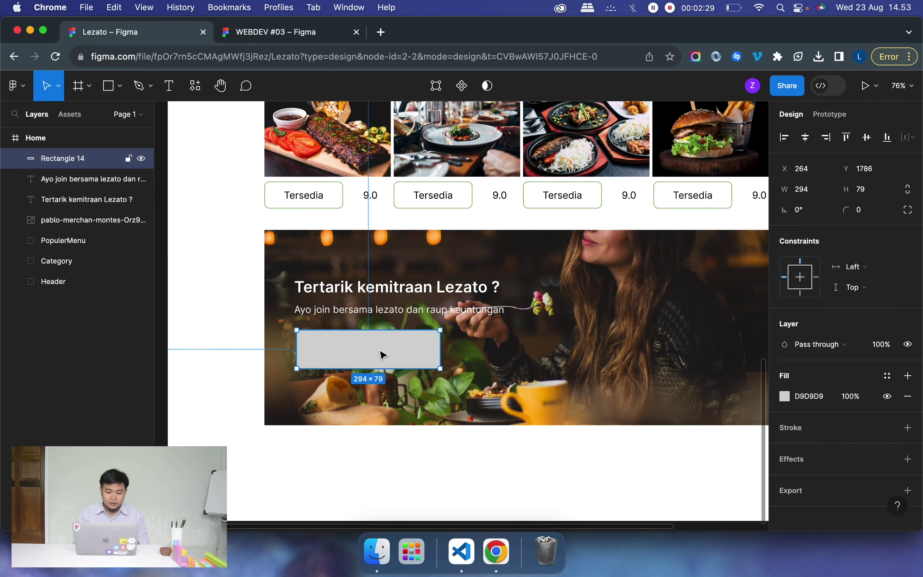
{"action": "left_click_drag", "start_coordinate": [384, 355], "coordinate": [382, 354]}
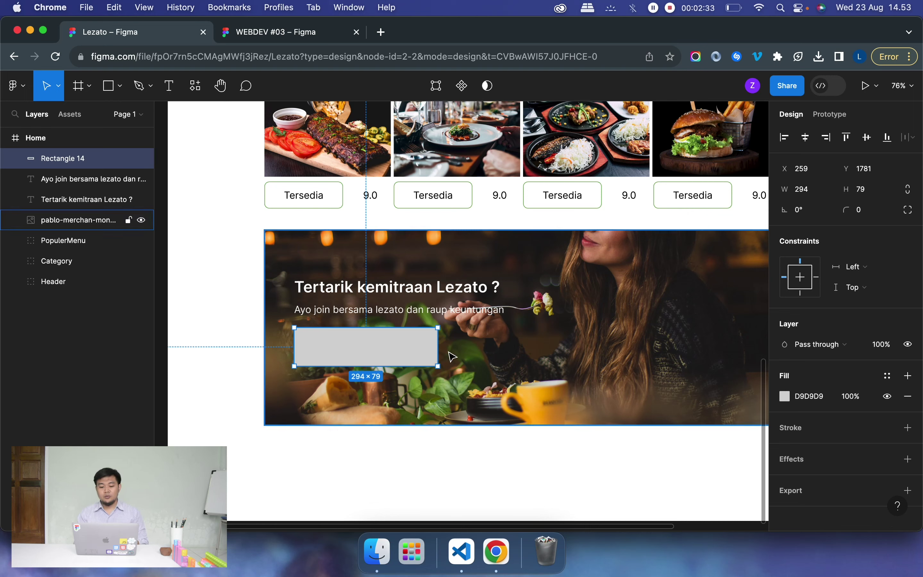
Give the rectangle height 70, corner radius 10 and green 62A940 fill.
{"action": "left_click", "coordinate": [869, 198]}
{"action": "type", "text": "70"}
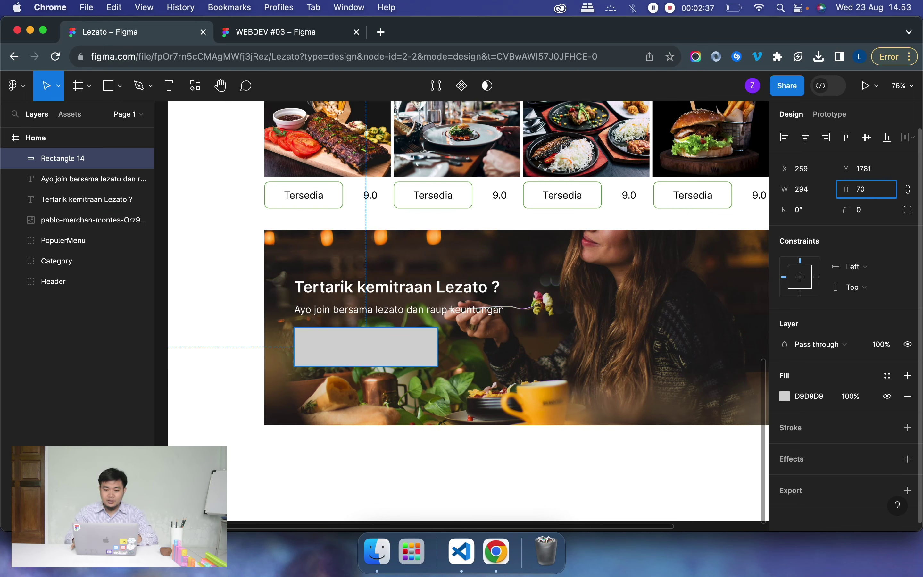
{"action": "key", "text": "Return"}
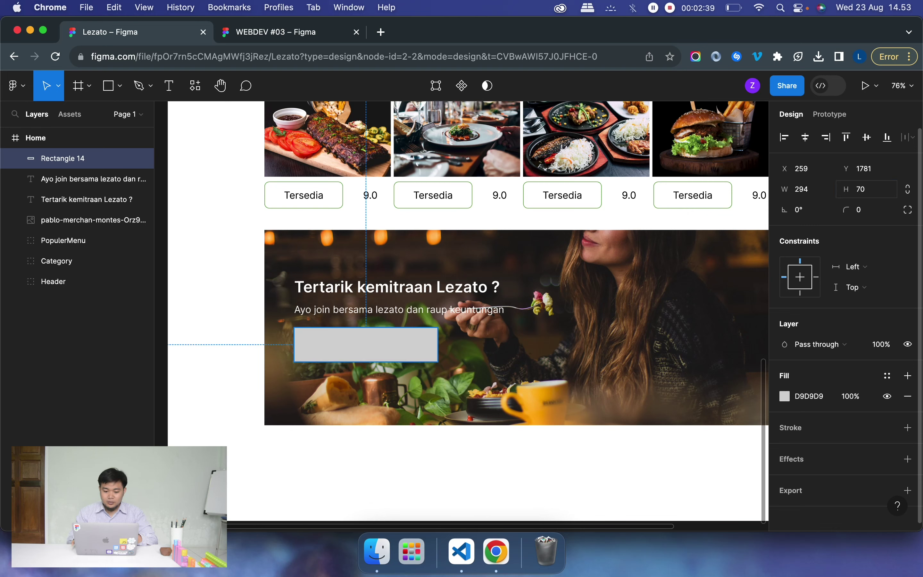
{"action": "left_click", "coordinate": [873, 220]}
{"action": "type", "text": "10"}
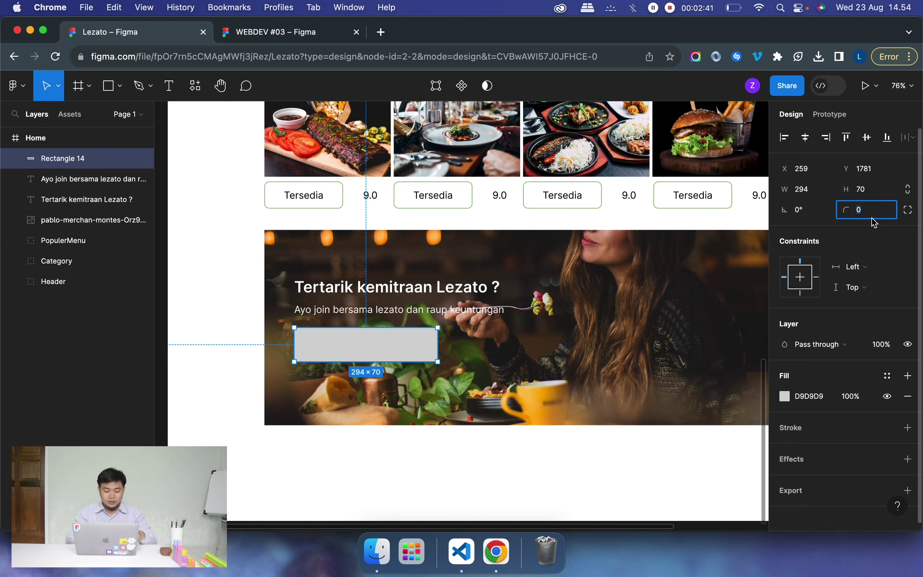
{"action": "key", "text": "Return"}
{"action": "left_click", "coordinate": [786, 396]}
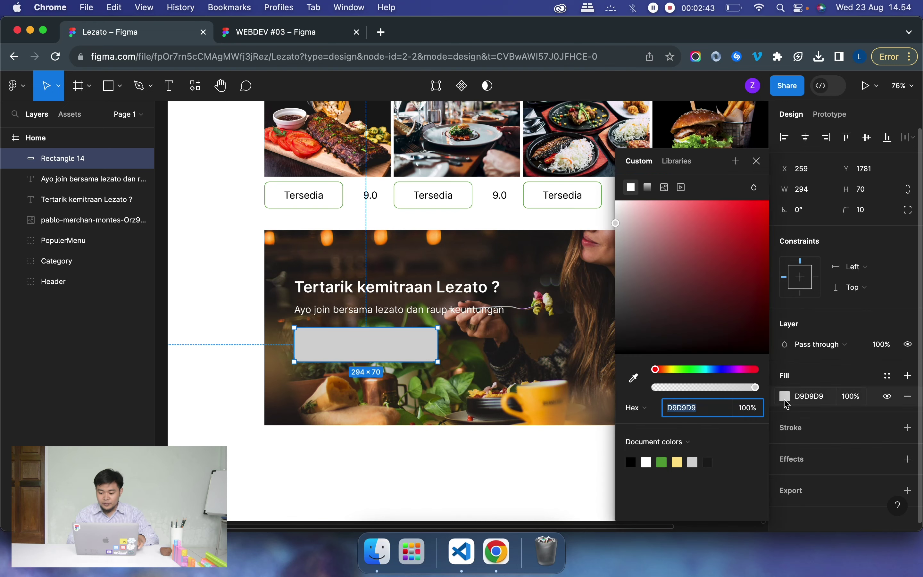
{"action": "left_click", "coordinate": [664, 462]}
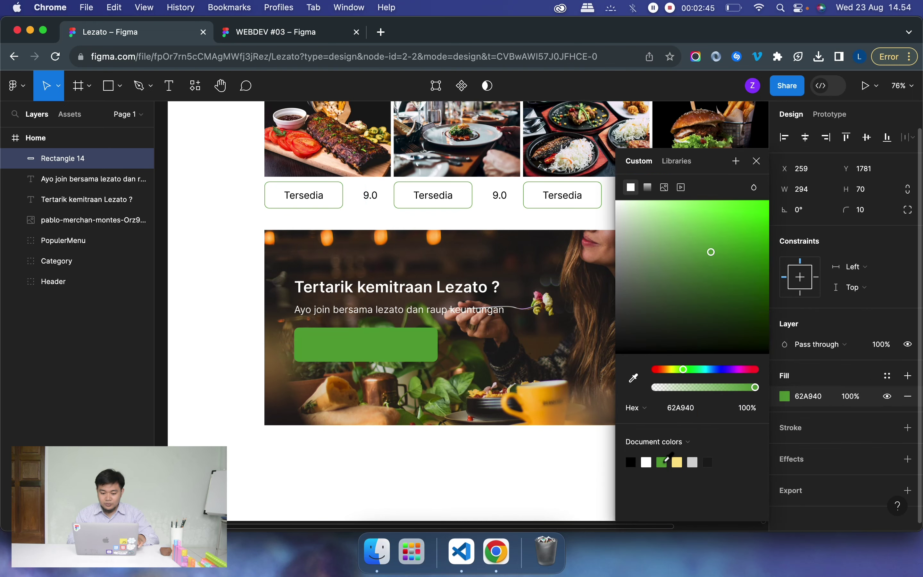
{"action": "left_click", "coordinate": [757, 162]}
Add centre-aligned text 'Join Sekarang' on the green button.
{"action": "key", "text": "t"}
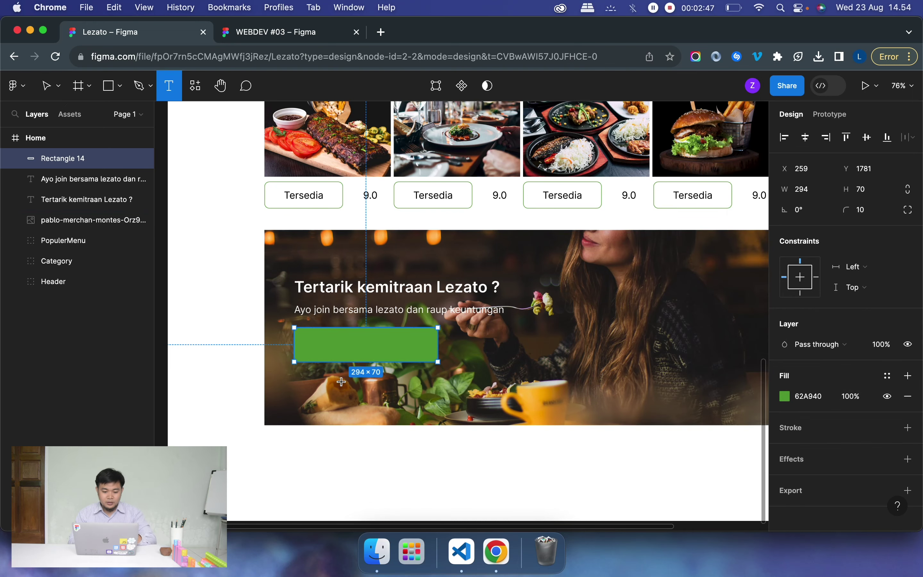
{"action": "left_click", "coordinate": [351, 353]}
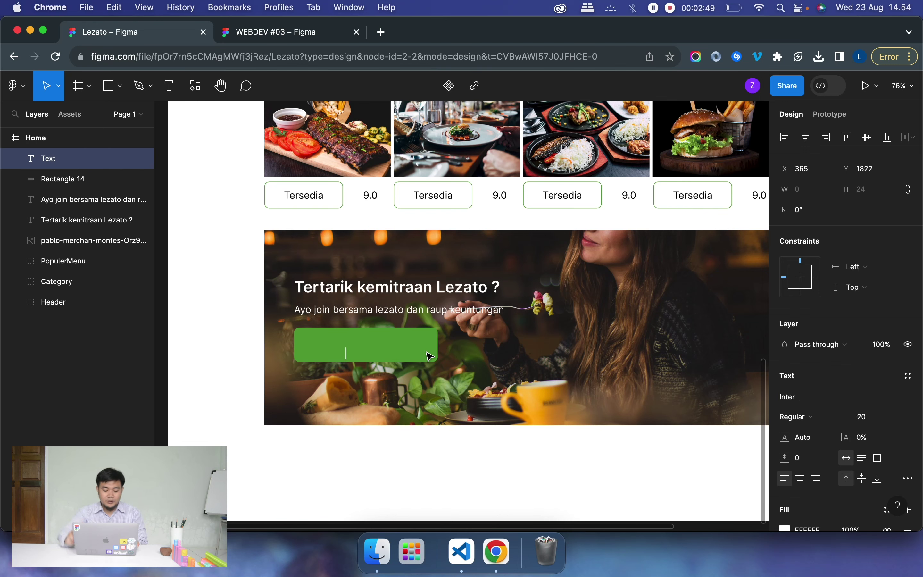
{"action": "type", "text": "Join "}
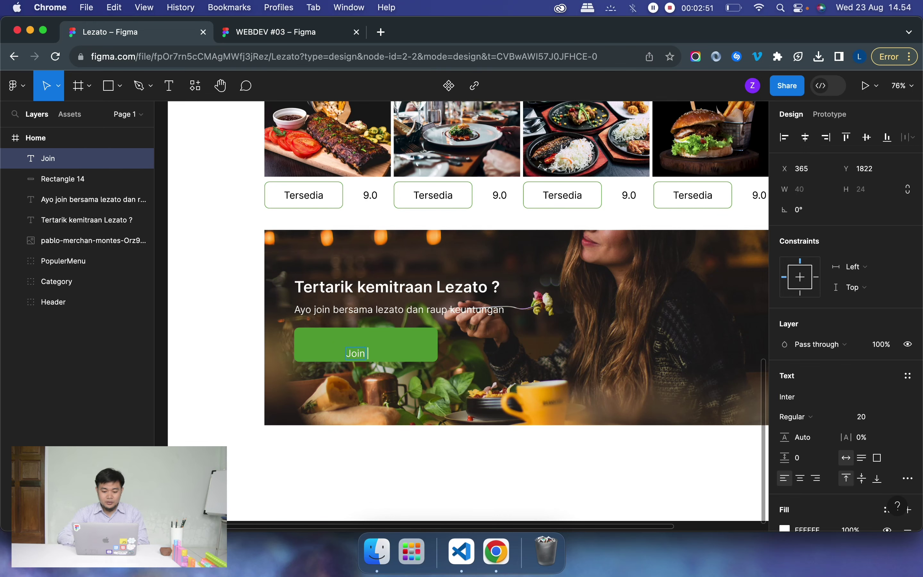
{"action": "type", "text": "Sekarang"}
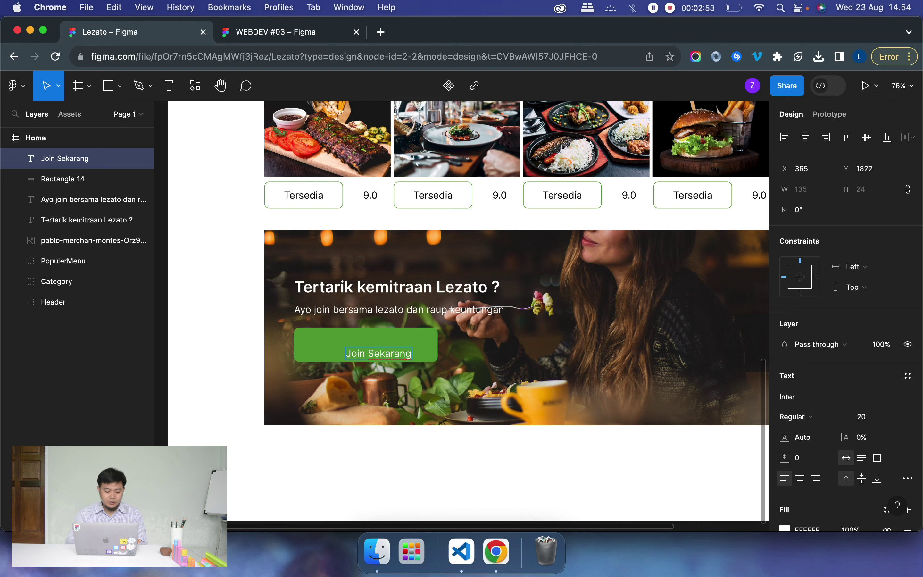
{"action": "key", "text": "super+a"}
{"action": "left_click", "coordinate": [801, 477]}
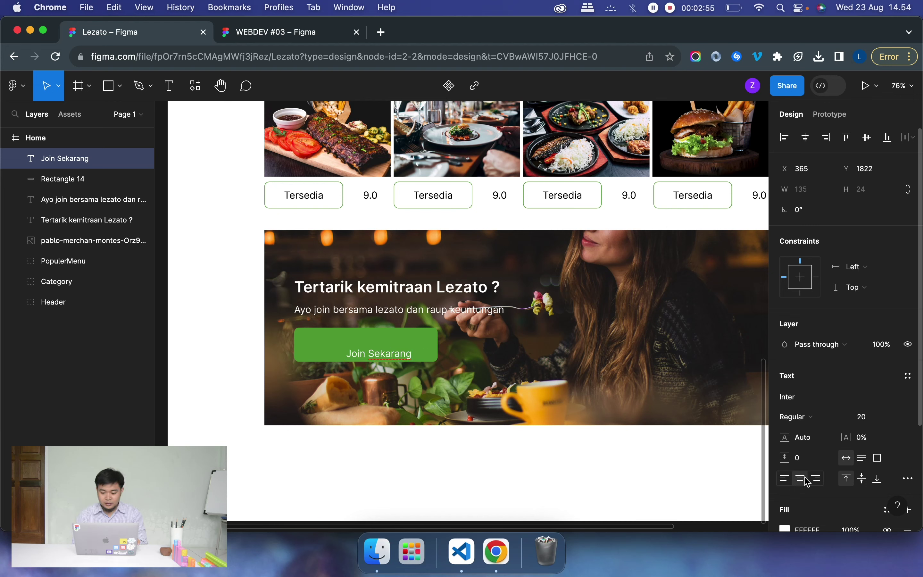
Make the label Semi Bold size 24 and centre it within the green button.
{"action": "left_click", "coordinate": [897, 420]}
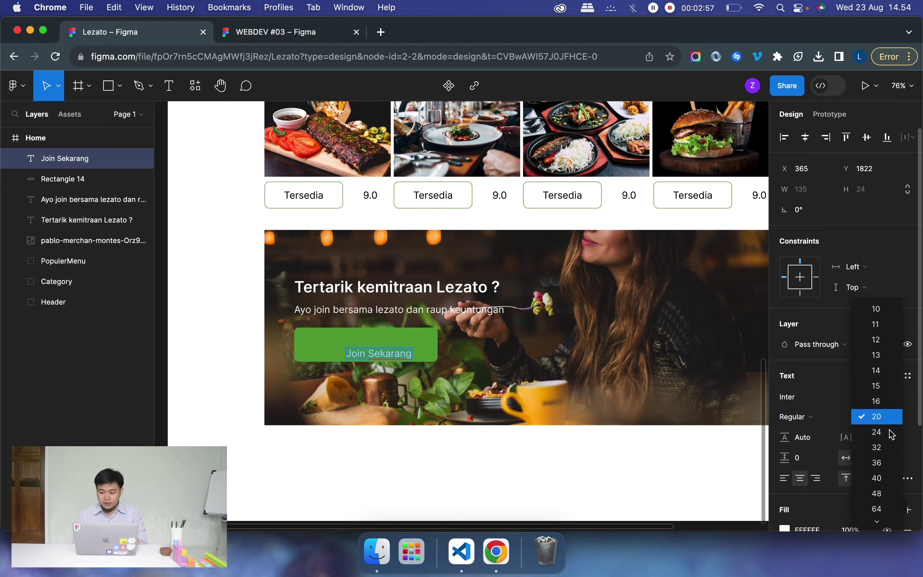
{"action": "left_click", "coordinate": [888, 448]}
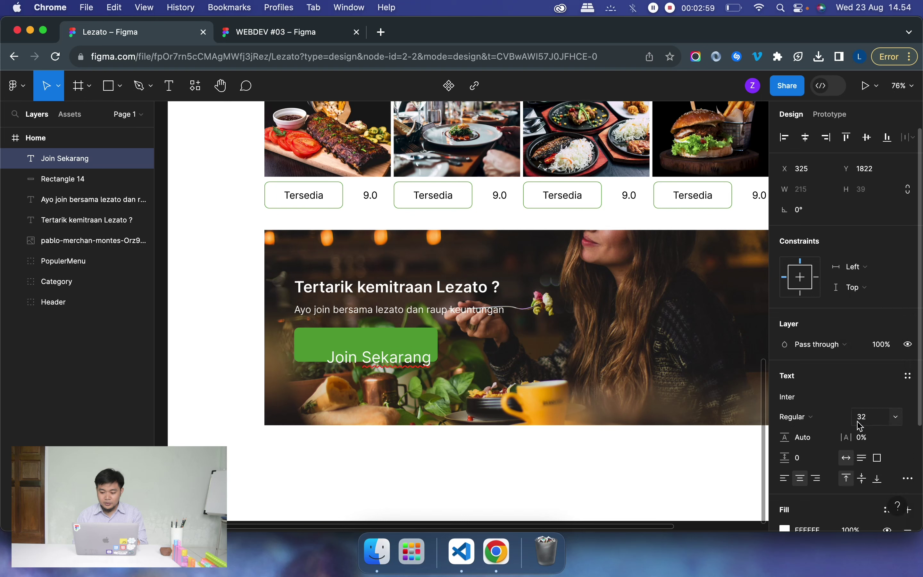
{"action": "left_click", "coordinate": [820, 415]}
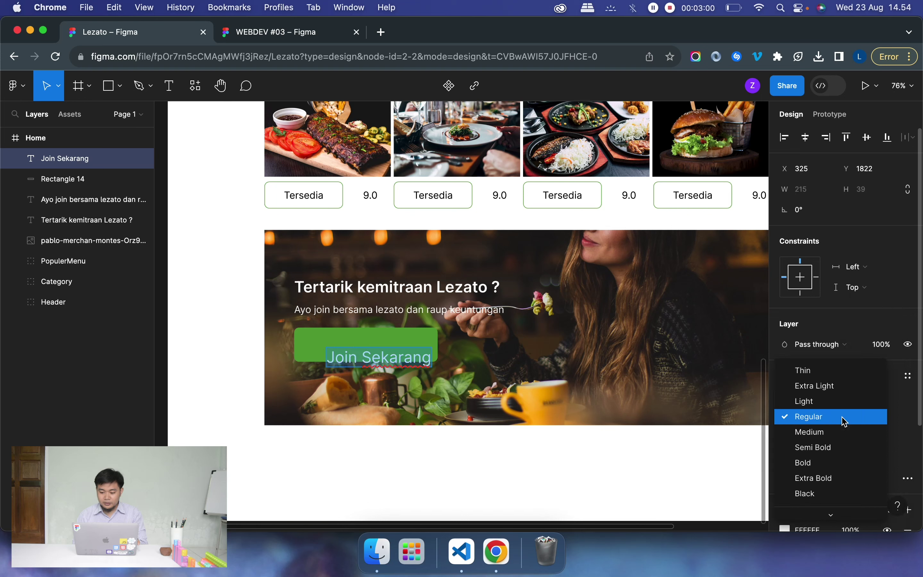
{"action": "left_click", "coordinate": [816, 447]}
{"action": "key", "text": "Escape"}
{"action": "left_click_drag", "start_coordinate": [415, 362], "coordinate": [405, 351]}
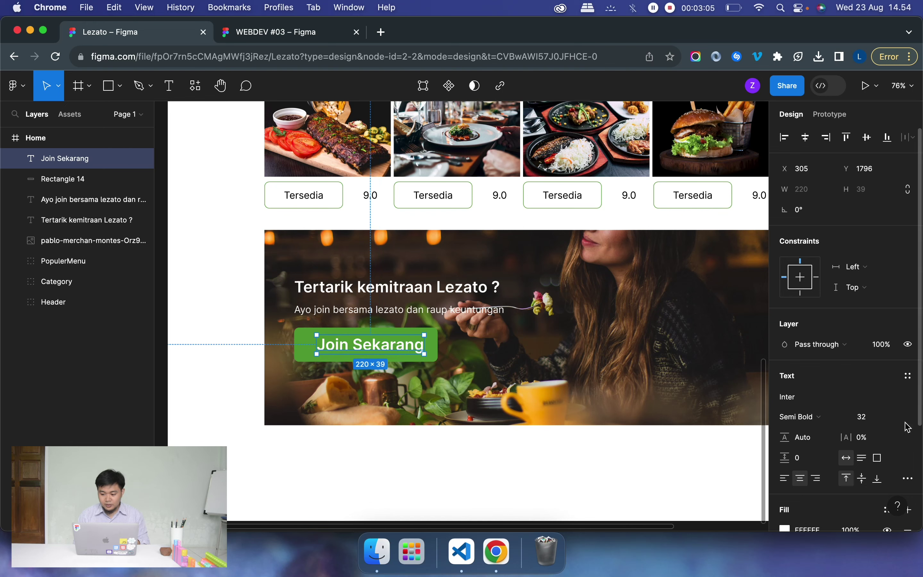
{"action": "left_click", "coordinate": [895, 417]}
{"action": "left_click", "coordinate": [880, 401]}
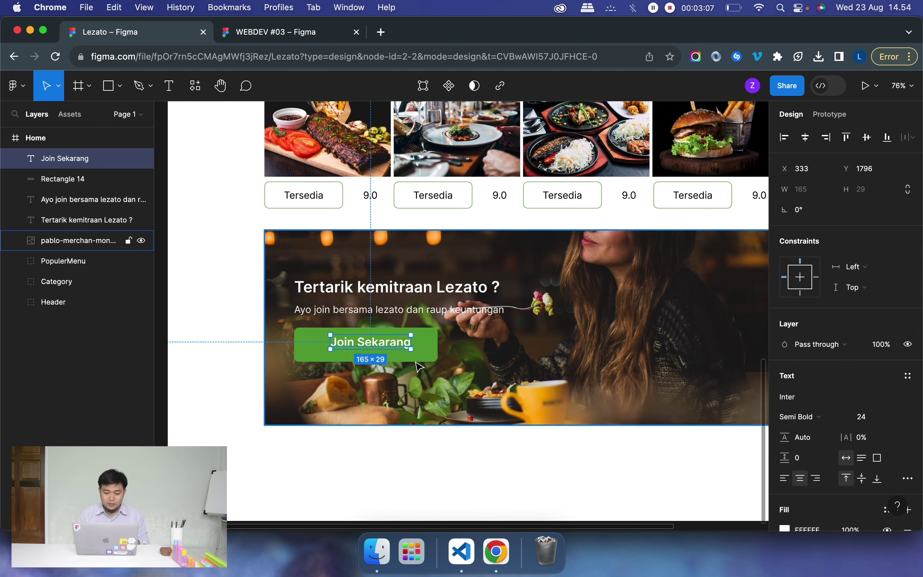
{"action": "left_click_drag", "start_coordinate": [396, 346], "coordinate": [386, 350]}
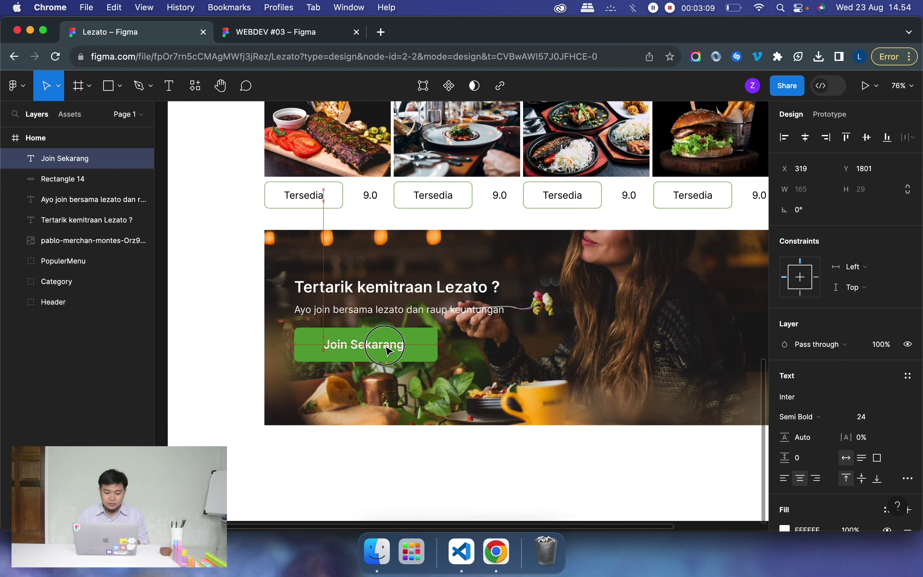
Marquee-select the banner's photo, heading, subtitle, button and button label.
{"action": "left_click", "coordinate": [408, 478]}
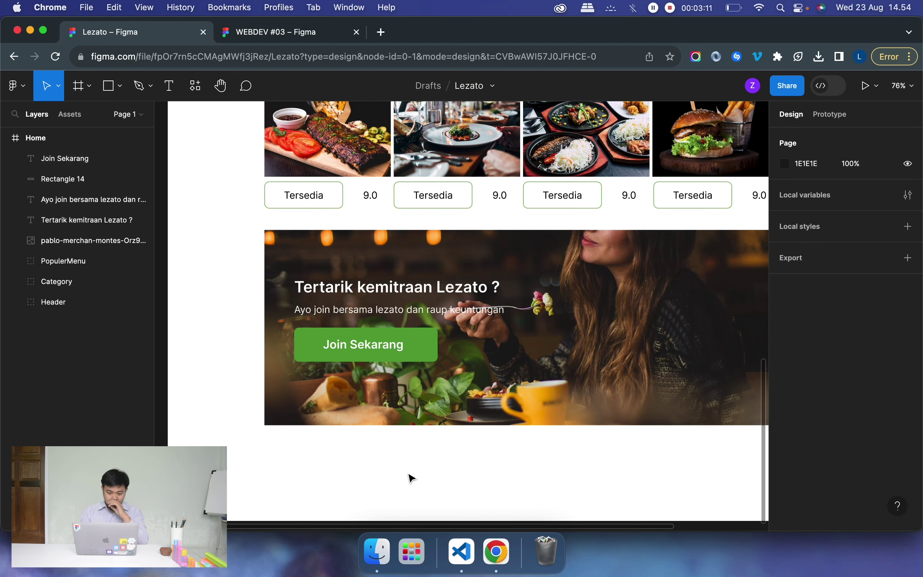
{"action": "scroll", "coordinate": [528, 396], "scroll_direction": "right", "scroll_amount": 3}
{"action": "scroll", "coordinate": [529, 397], "scroll_direction": "up", "scroll_amount": 2}
{"action": "scroll", "coordinate": [530, 398], "scroll_direction": "down", "scroll_amount": 3}
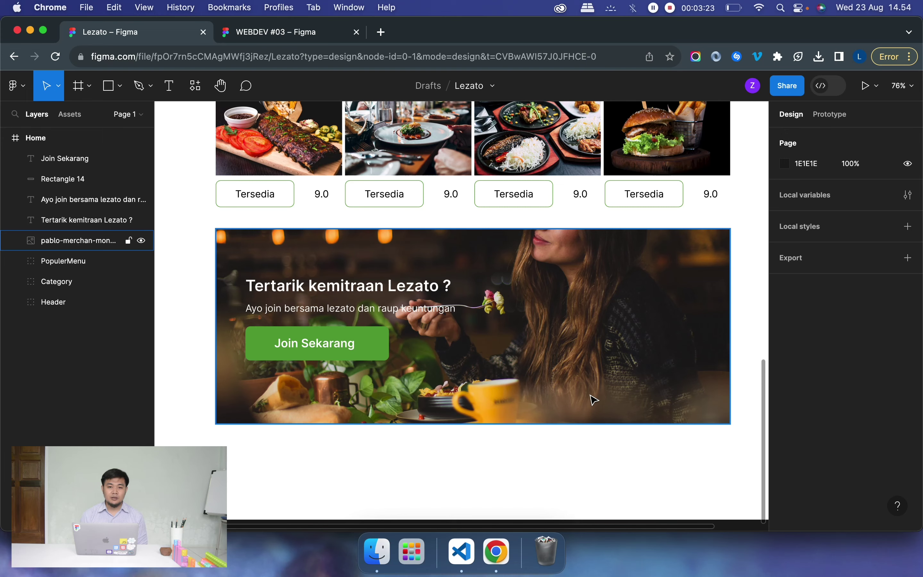
{"action": "left_click_drag", "start_coordinate": [738, 450], "coordinate": [217, 223]}
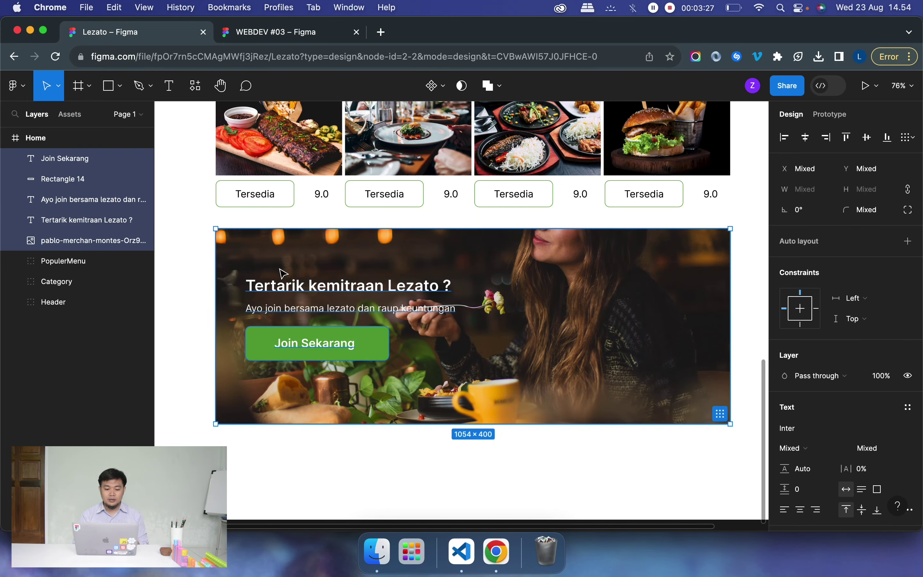
Group the five selected banner layers and rename the group 'Kemitraan'.
{"action": "right_click", "coordinate": [283, 294]}
{"action": "left_click", "coordinate": [304, 296]}
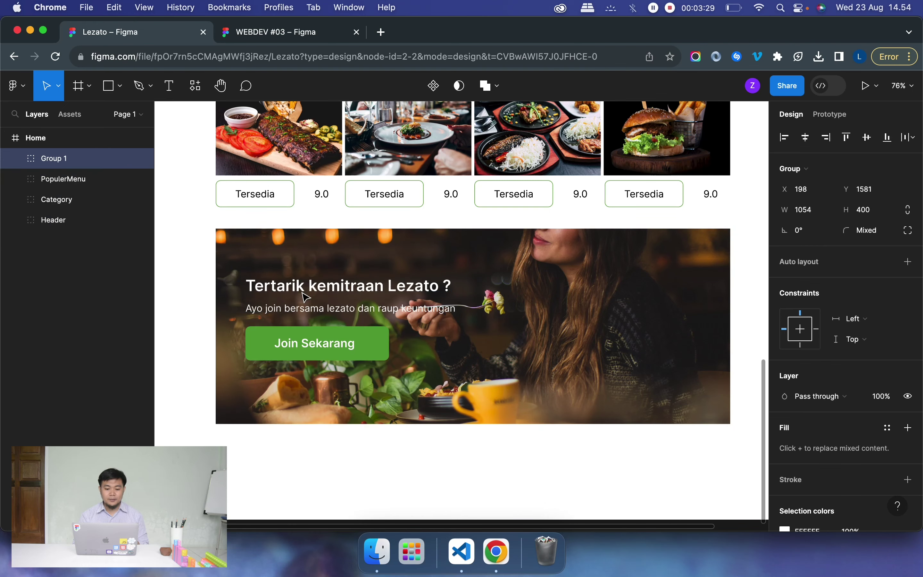
{"action": "double_click", "coordinate": [63, 165]}
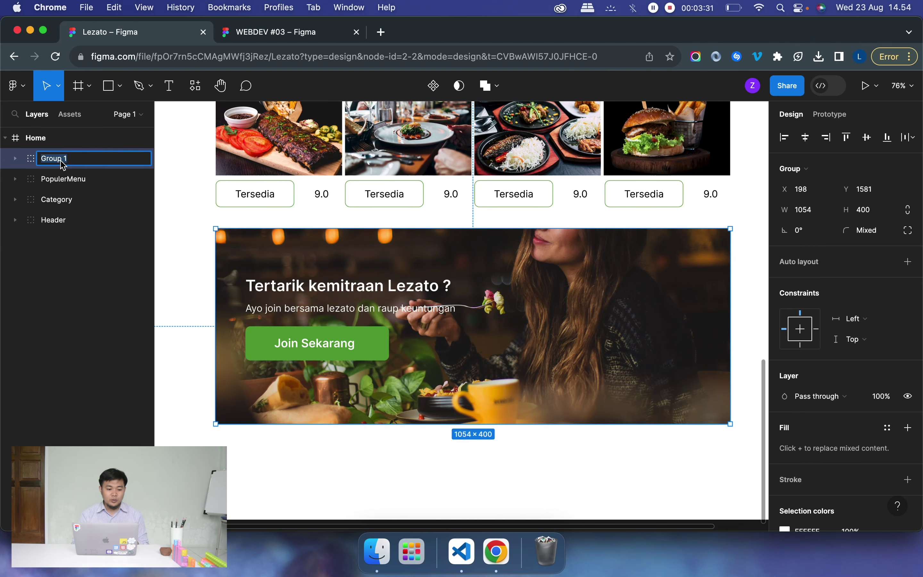
{"action": "type", "text": "Kemitraan"}
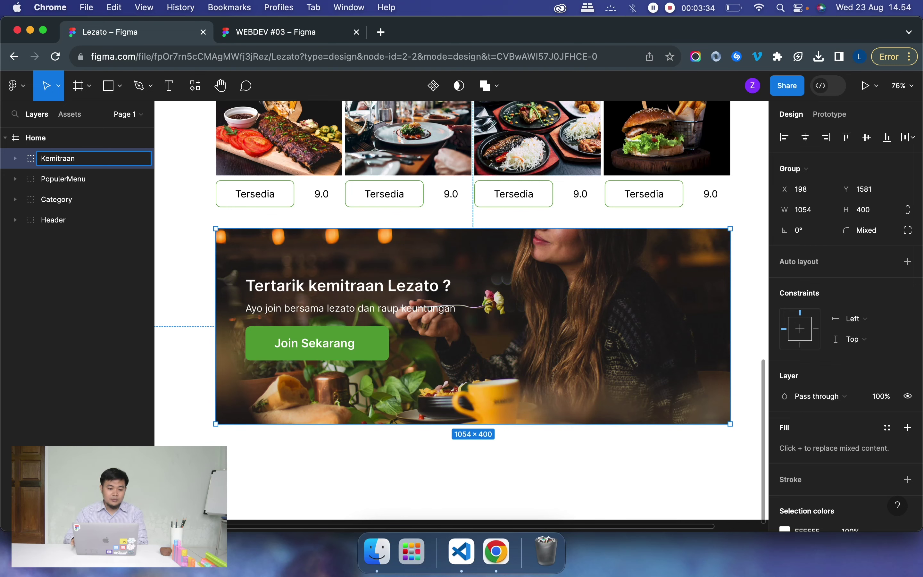
{"action": "key", "text": "Return"}
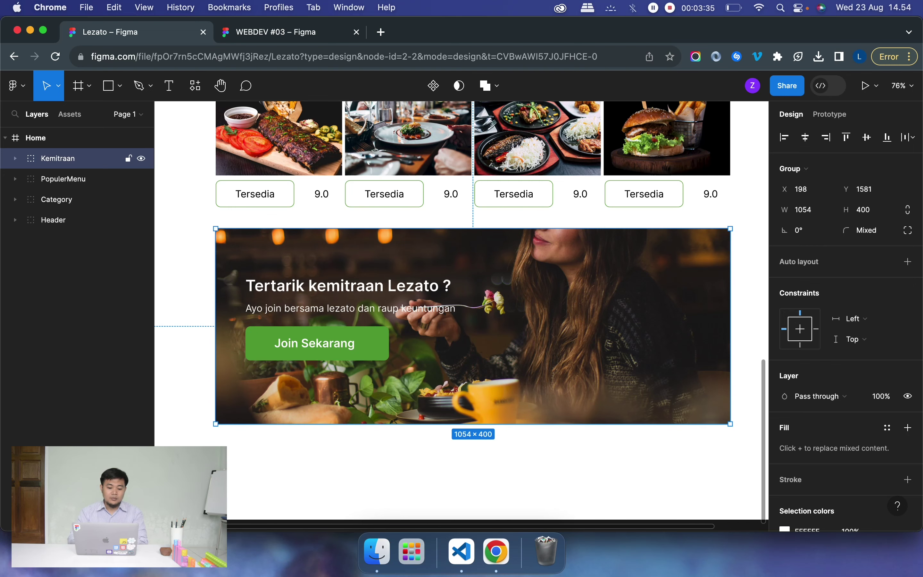
{"action": "scroll", "coordinate": [330, 240], "scroll_direction": "down", "scroll_amount": 3}
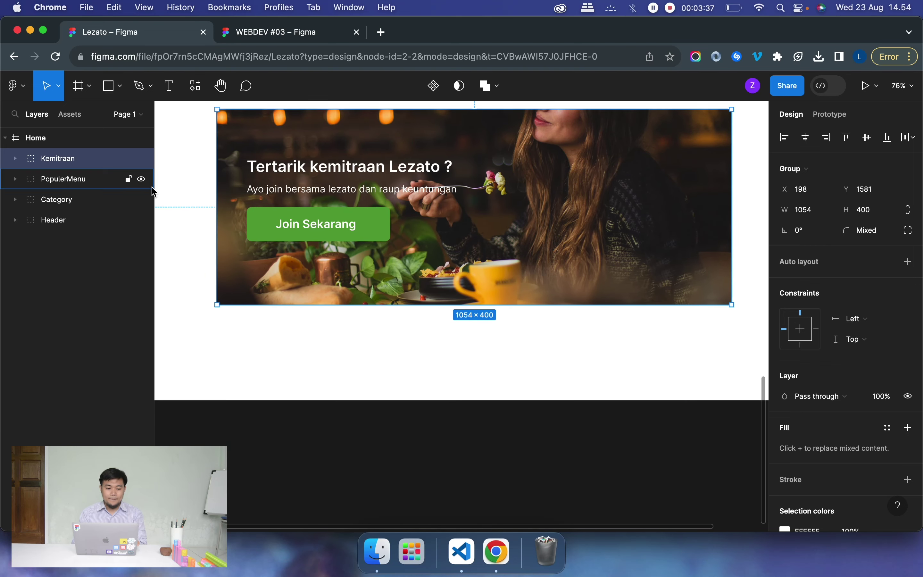